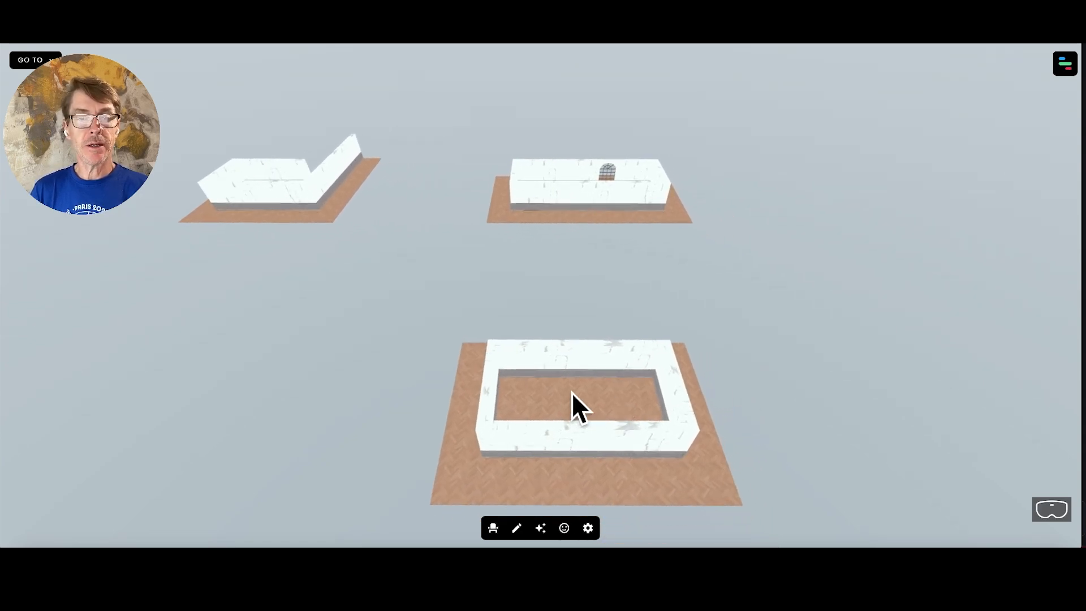
- Turn Fly Mode off to return to the starting room, and switch it back on
click(587, 529)
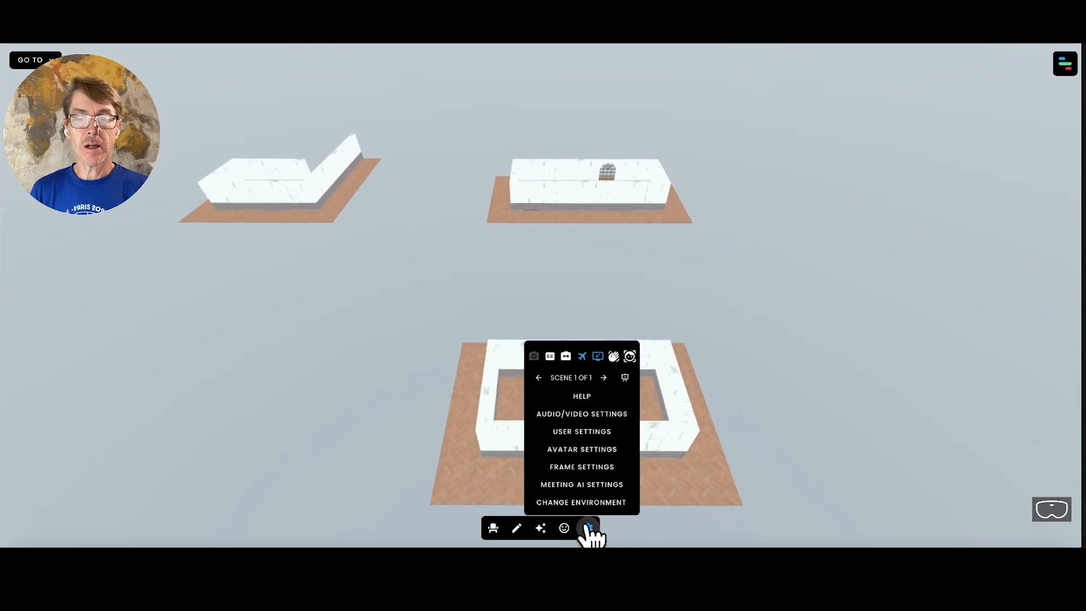
click(583, 356)
drag(731, 424, 575, 378)
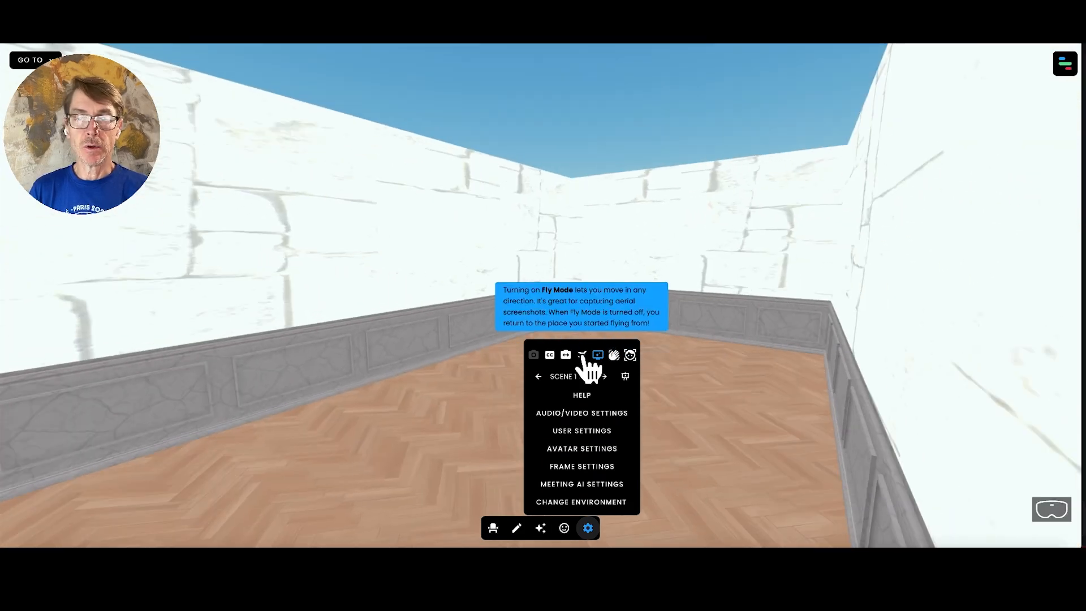
mouse_move(591, 356)
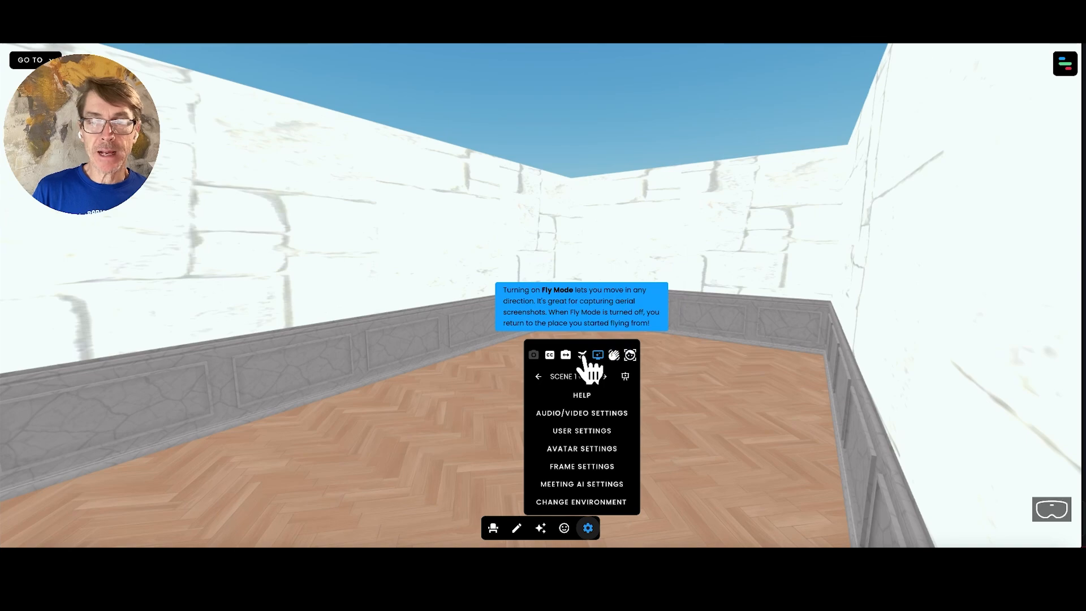
drag(701, 347, 485, 328)
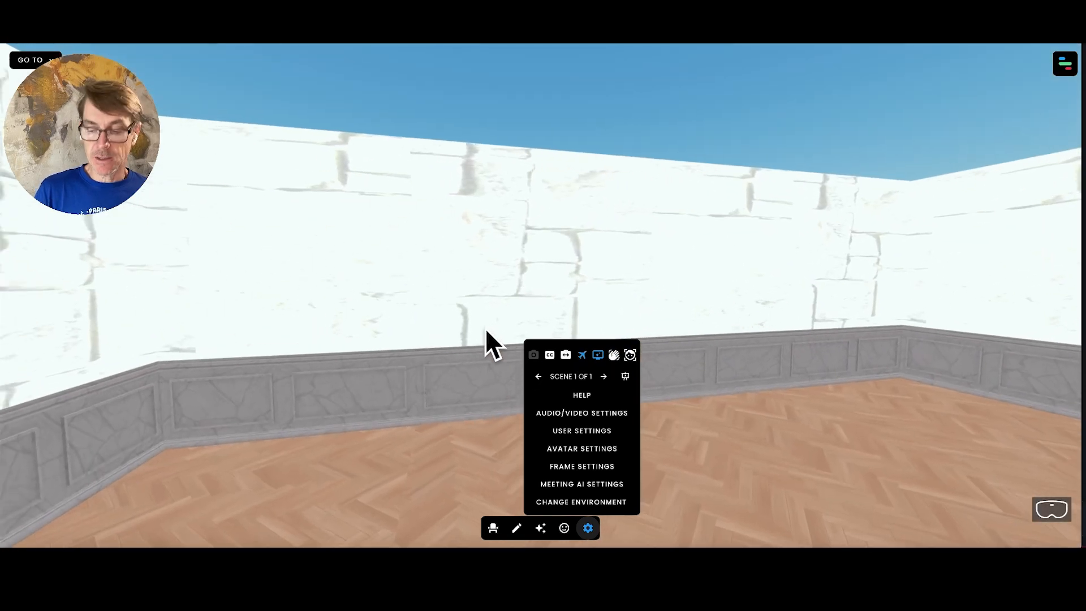
- Fly out through the walls to the neighbouring room with the arched window and face along its interior
key(w)
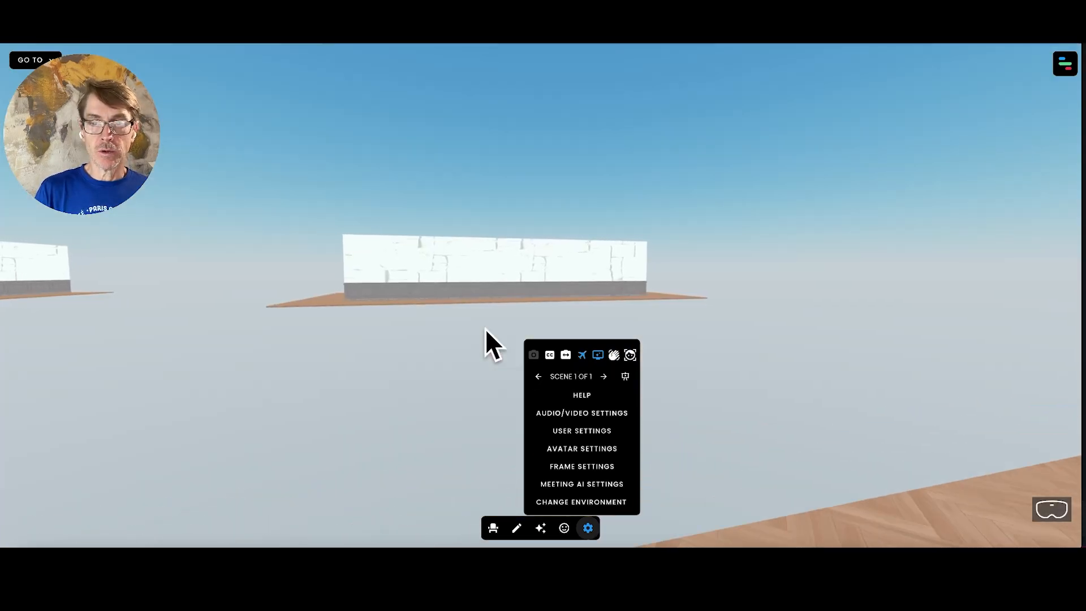
key(w)
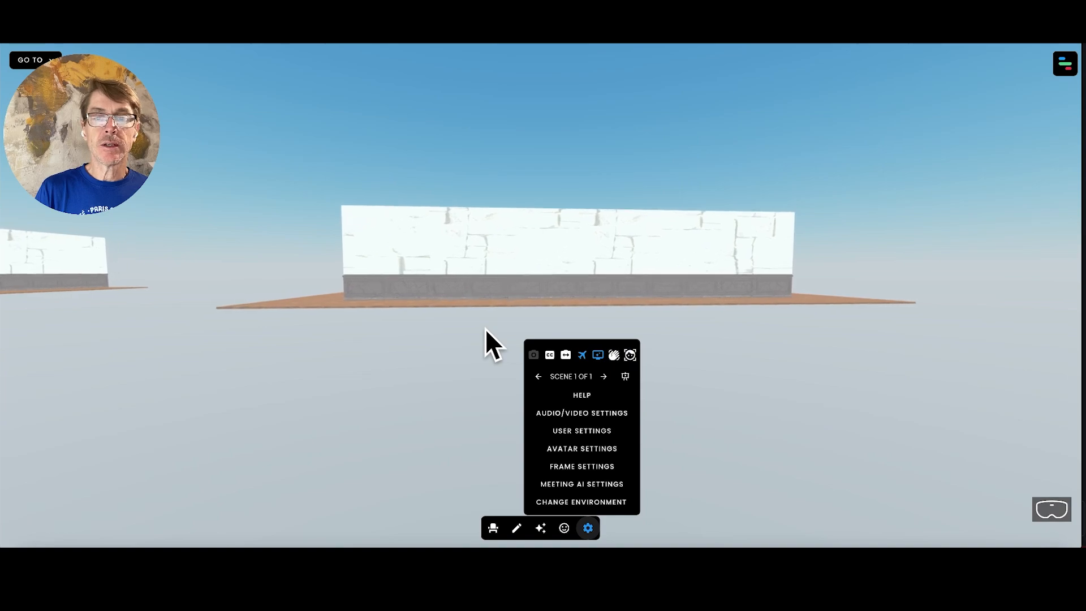
key(w)
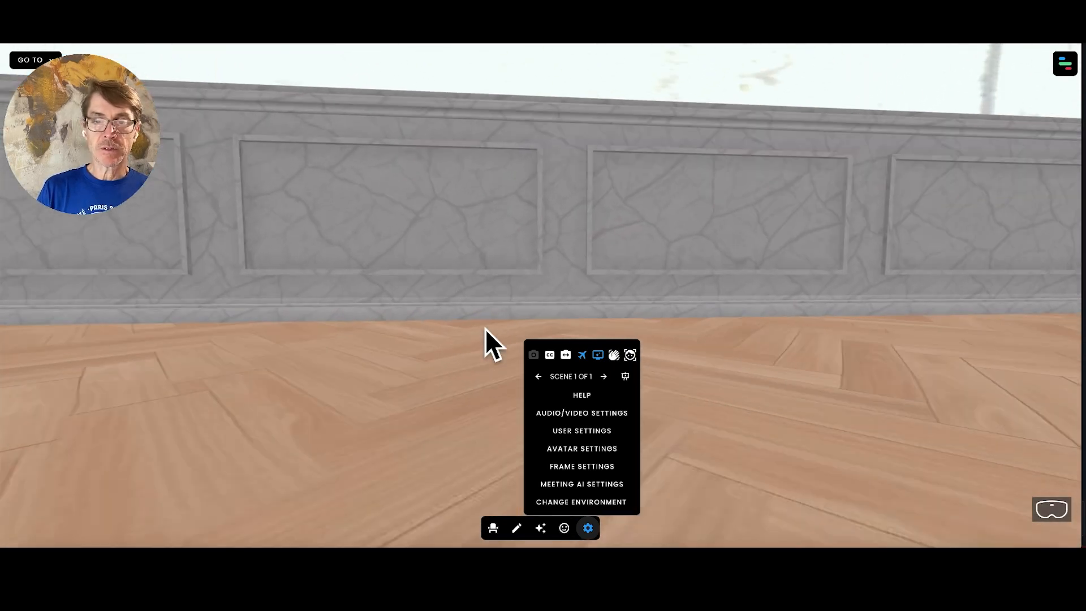
drag(595, 273, 669, 165)
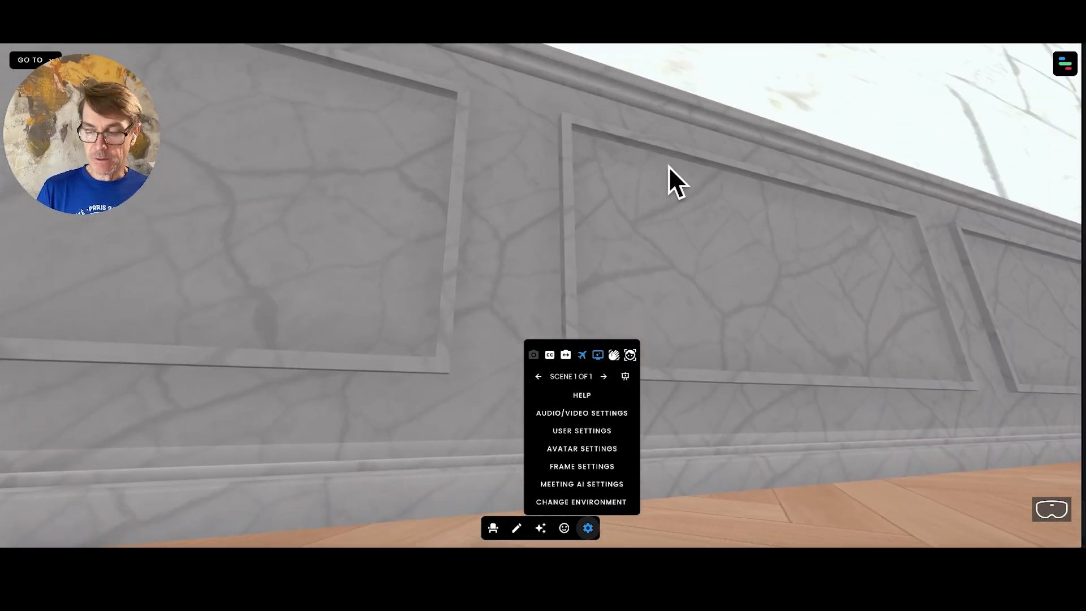
key(w)
key(s)
key(Right)
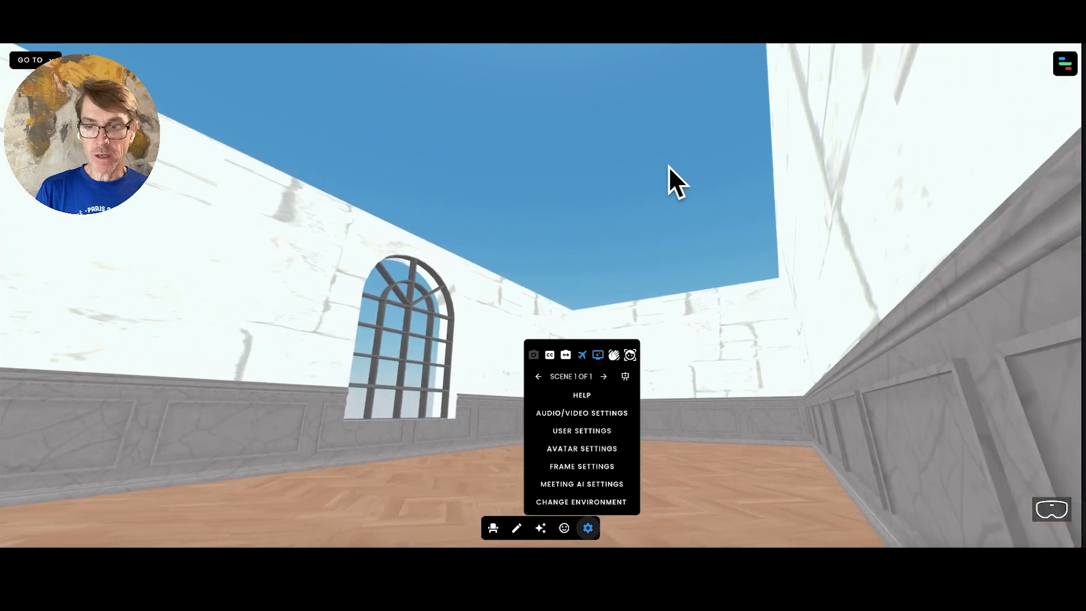
drag(700, 280, 715, 375)
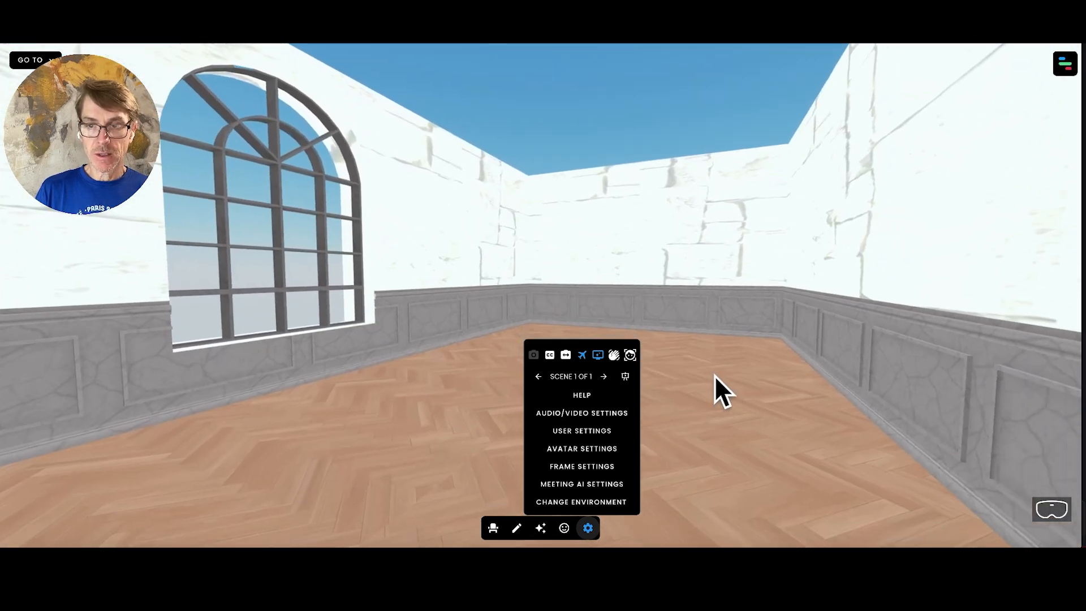
- Add a spawn spot named room2 inside the room with the arched window
click(541, 529)
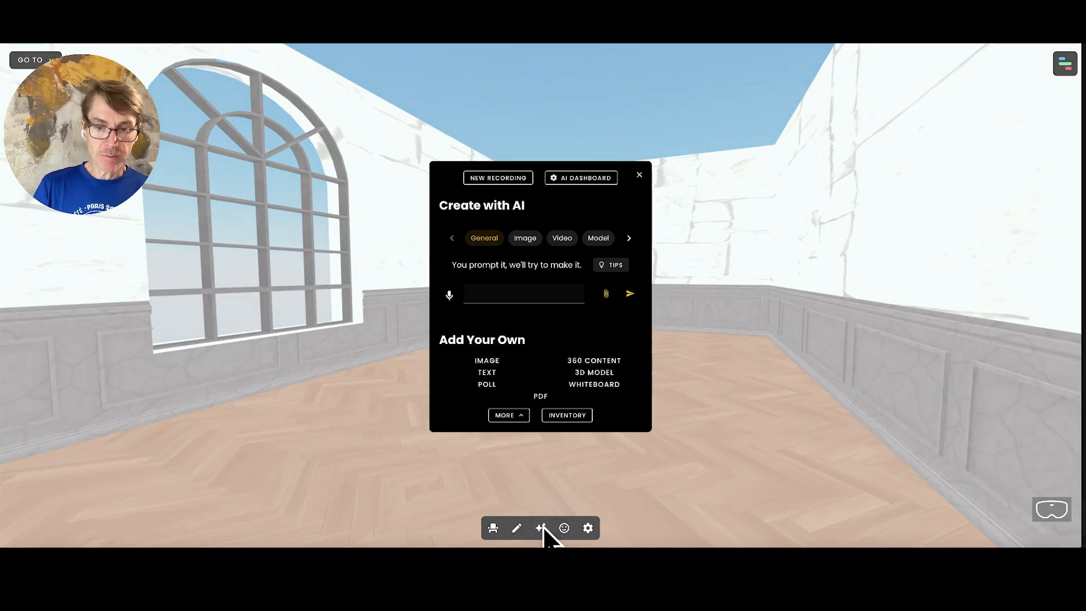
click(505, 417)
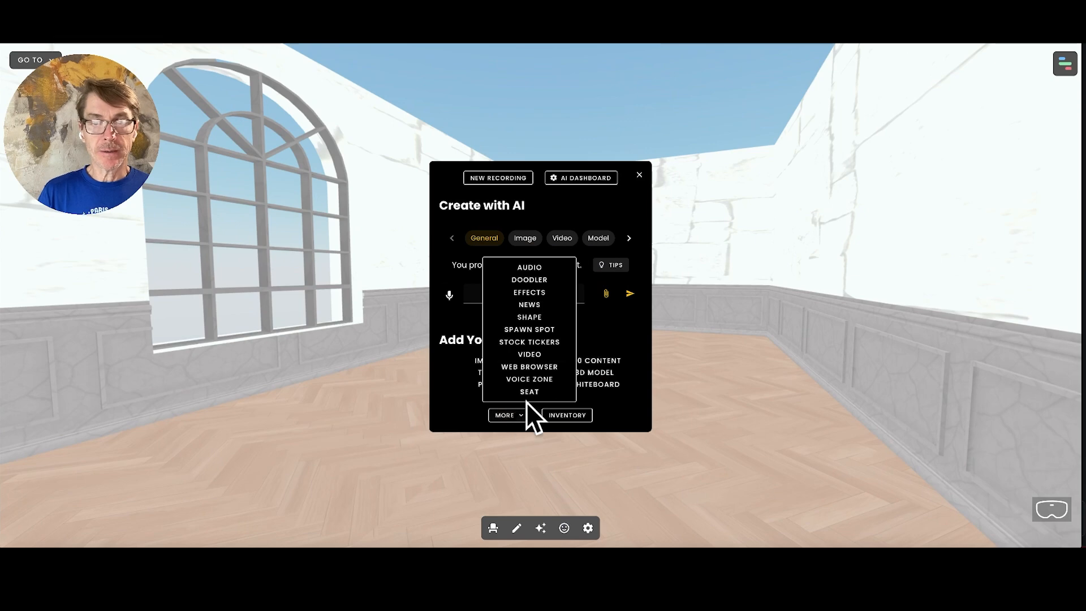
click(527, 330)
click(534, 288)
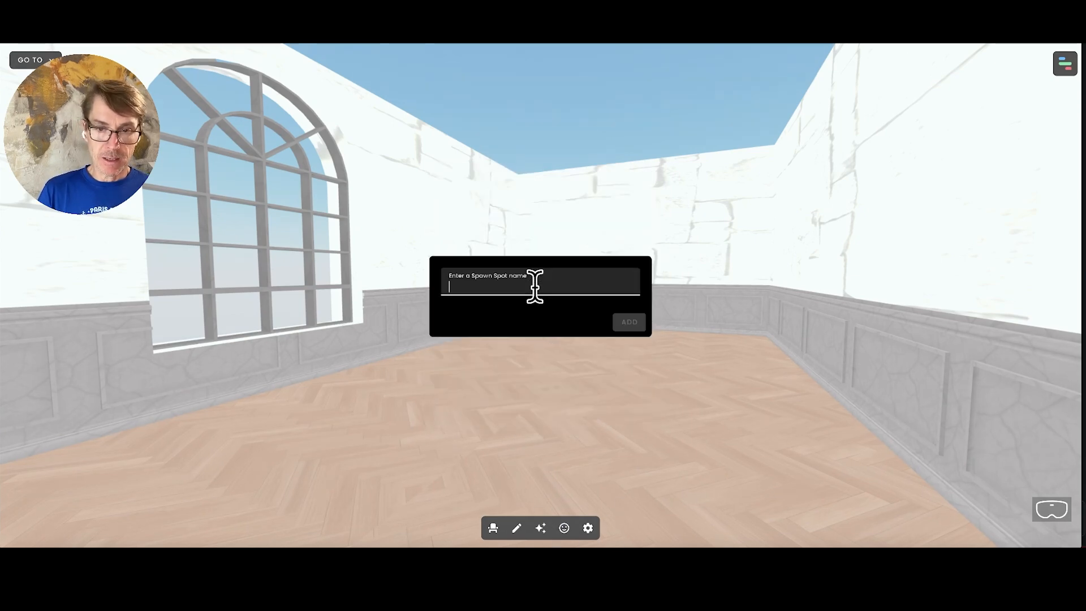
text(room2)
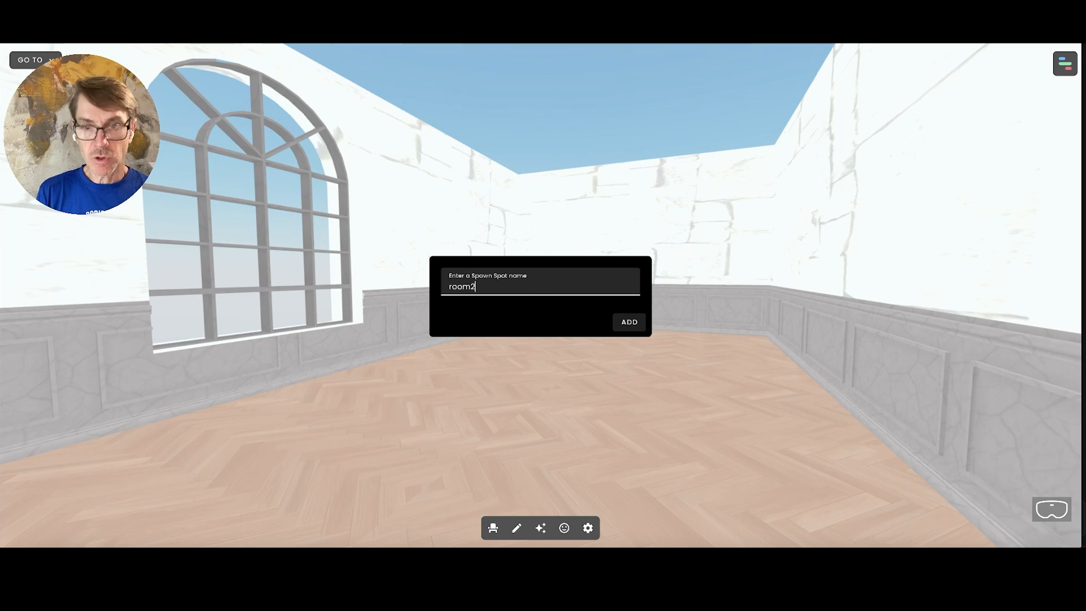
key(Return)
- Edit the room2 spawn spot: shift it slightly sideways away from the window and disable Spawn In Circle
click(517, 530)
click(536, 306)
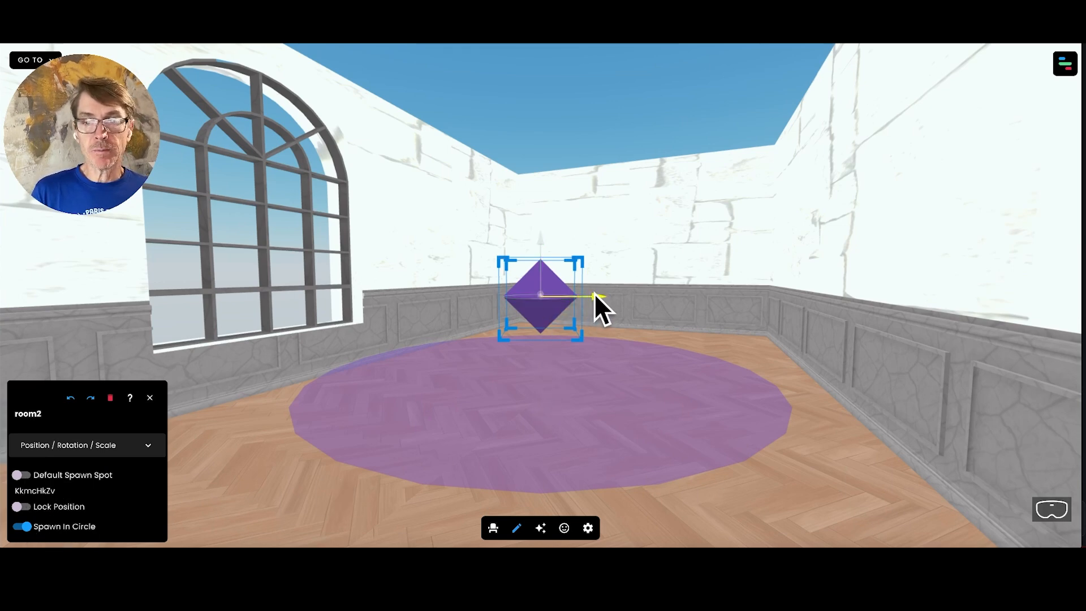
drag(595, 295, 628, 304)
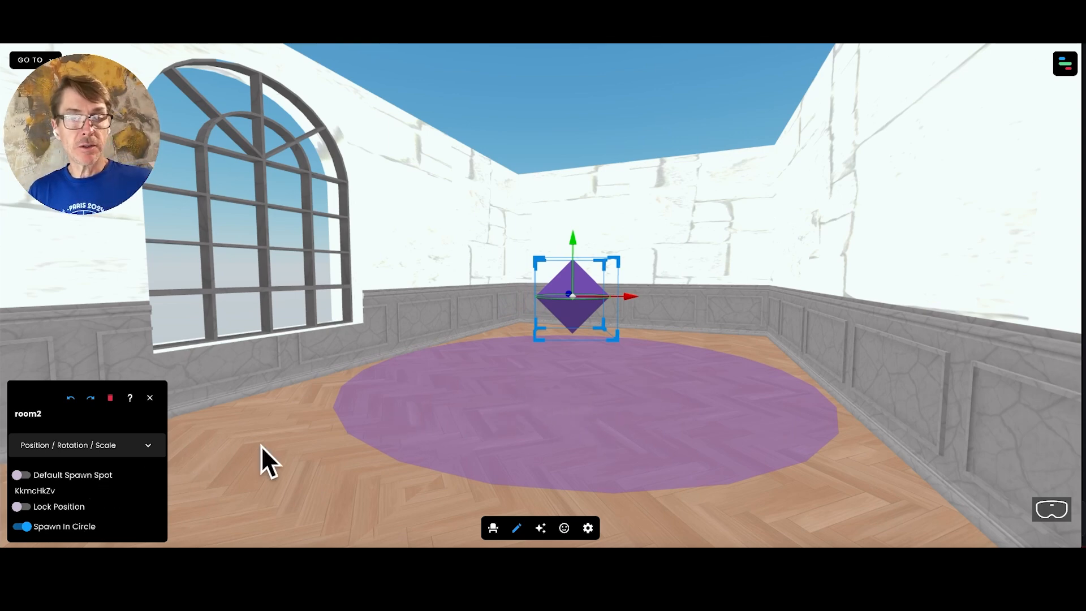
click(21, 526)
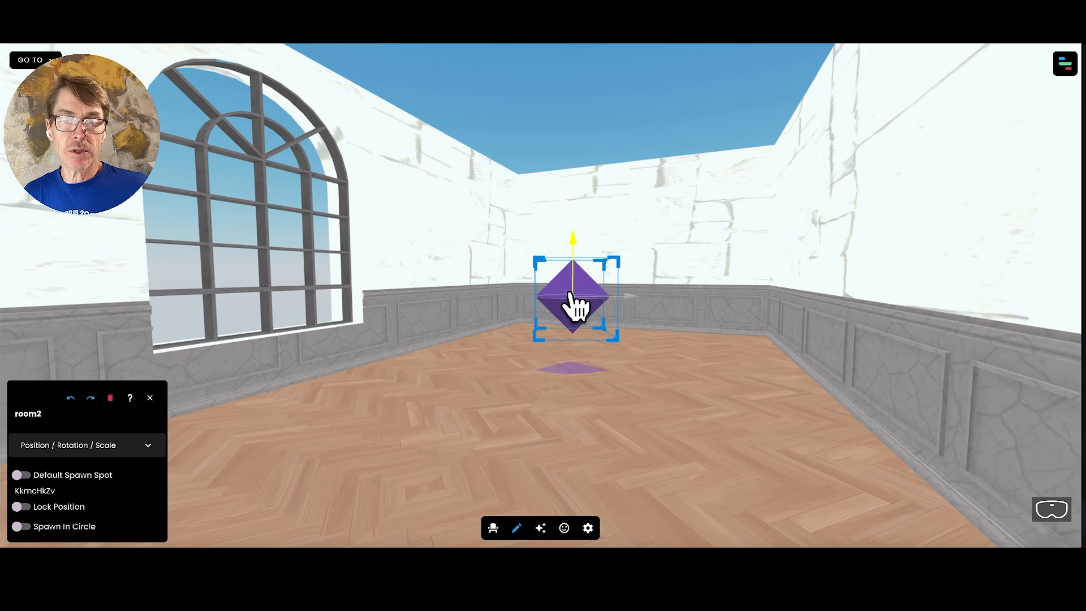
- Rotate the room2 spawn spot about its vertical axis so its direction wedge opens towards the arched window
mouse_move(584, 361)
mouse_down()
mouse_move(569, 372)
mouse_move(595, 363)
mouse_up()
key(w)
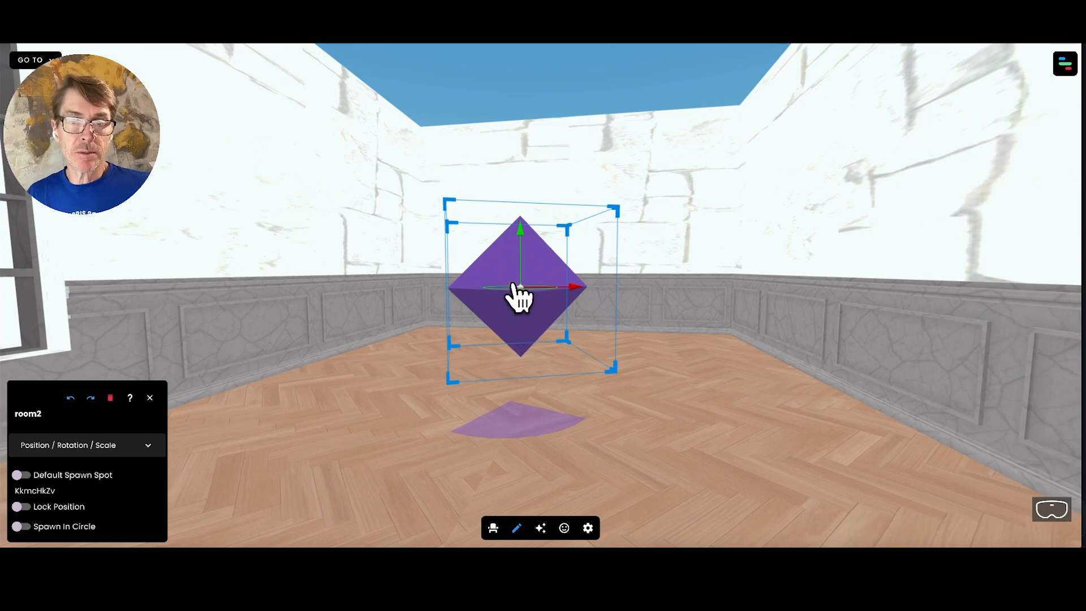
drag(512, 285, 453, 294)
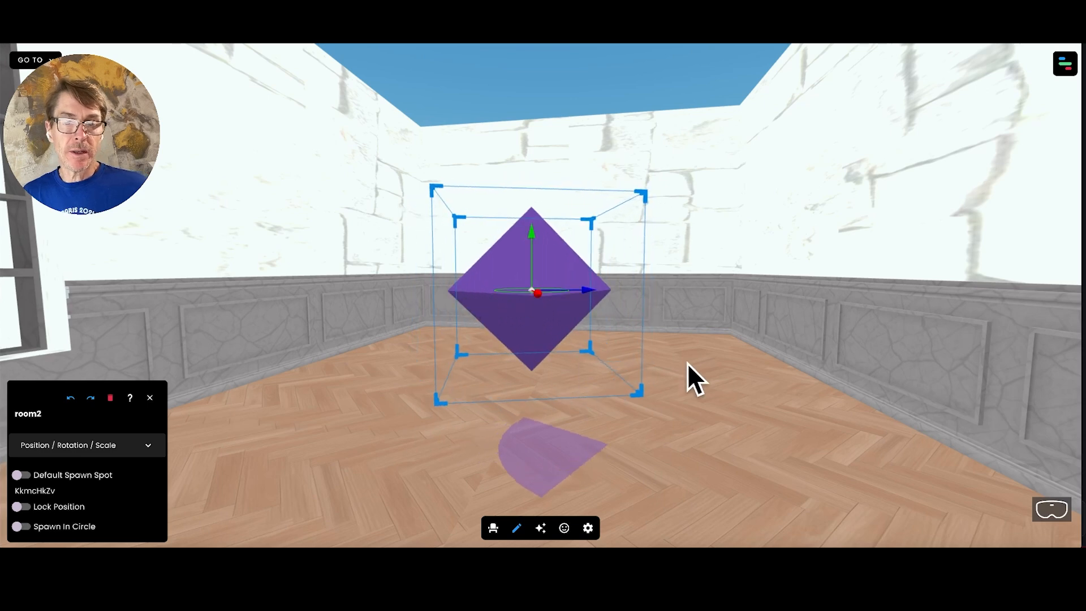
- Fly back to the first room and lock the position of its entry spawn spot
drag(687, 364, 526, 358)
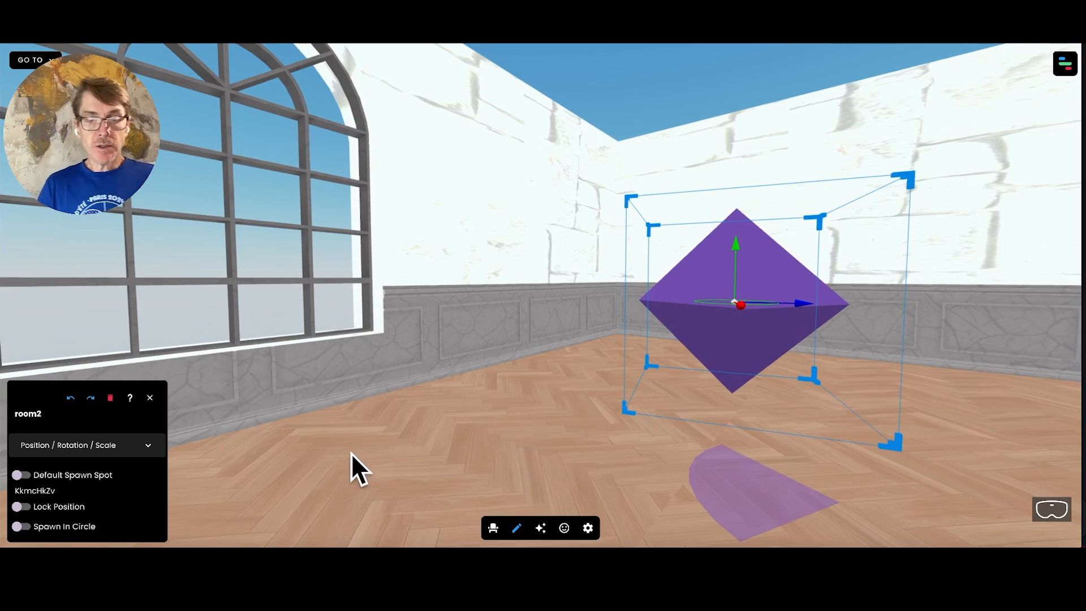
drag(351, 453, 799, 460)
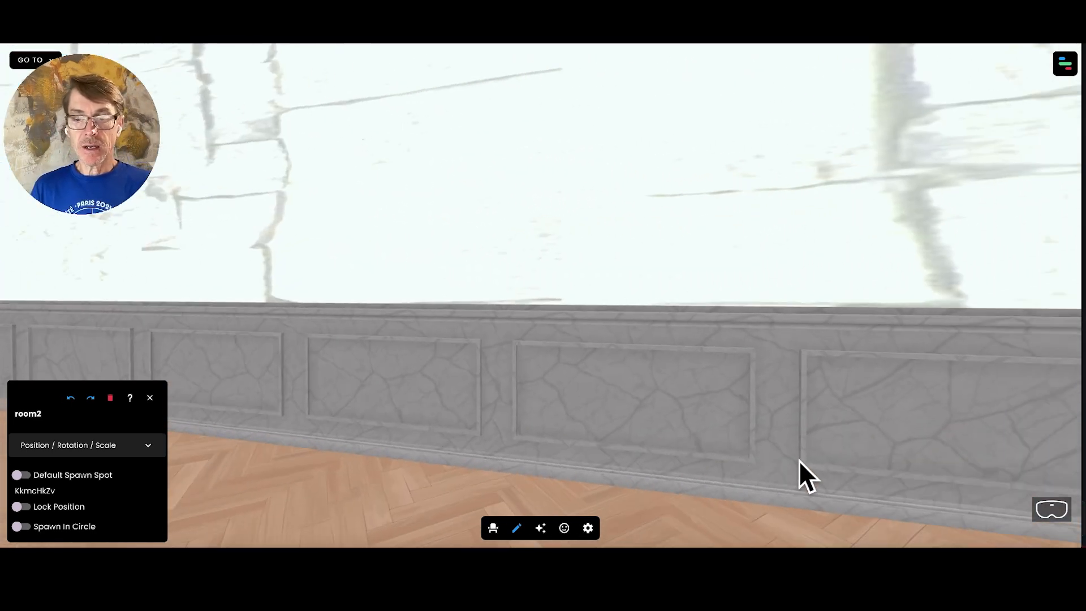
drag(636, 511, 757, 460)
scroll(757, 461, down, 10)
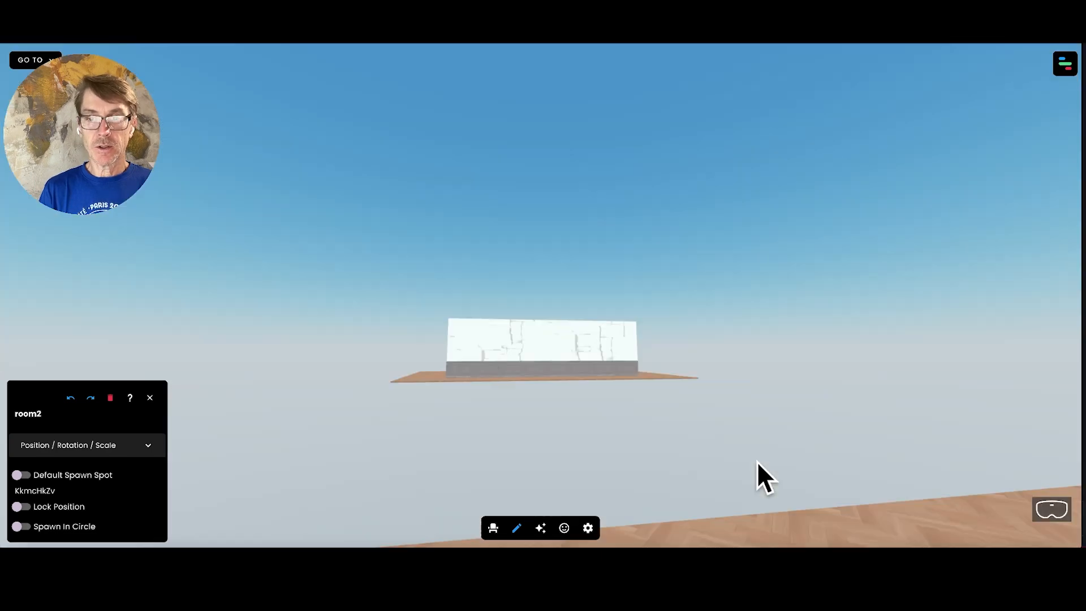
scroll(757, 460, up, 10)
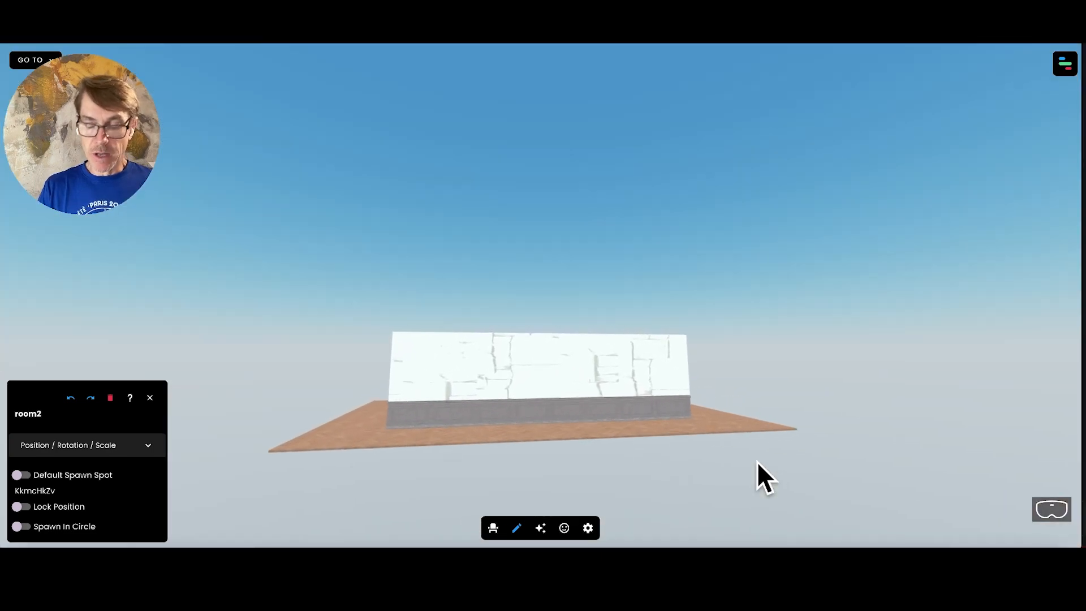
scroll(737, 494, up, 5)
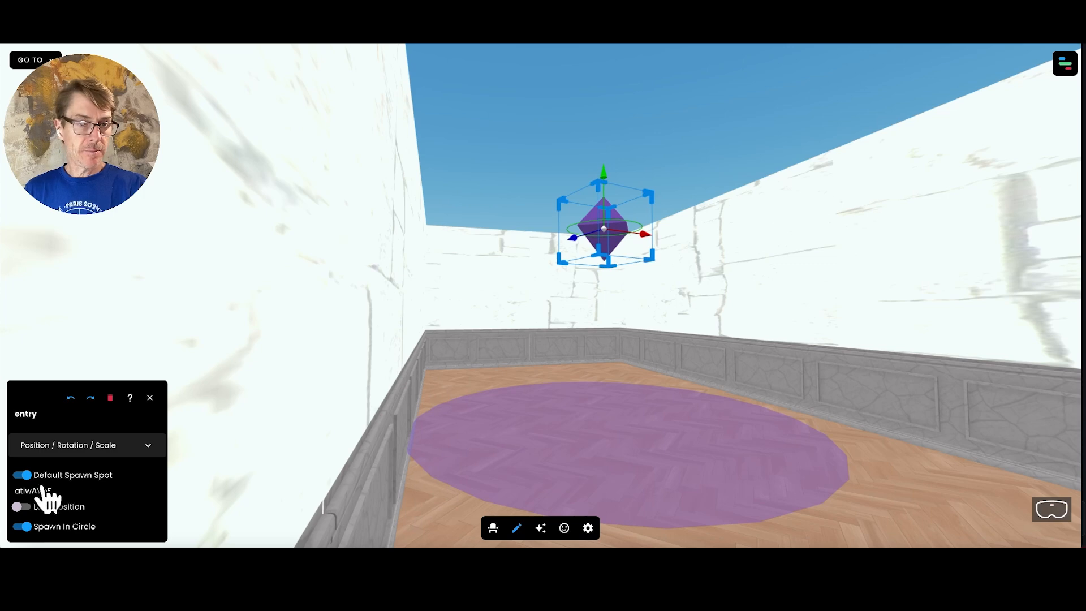
click(24, 506)
click(24, 506)
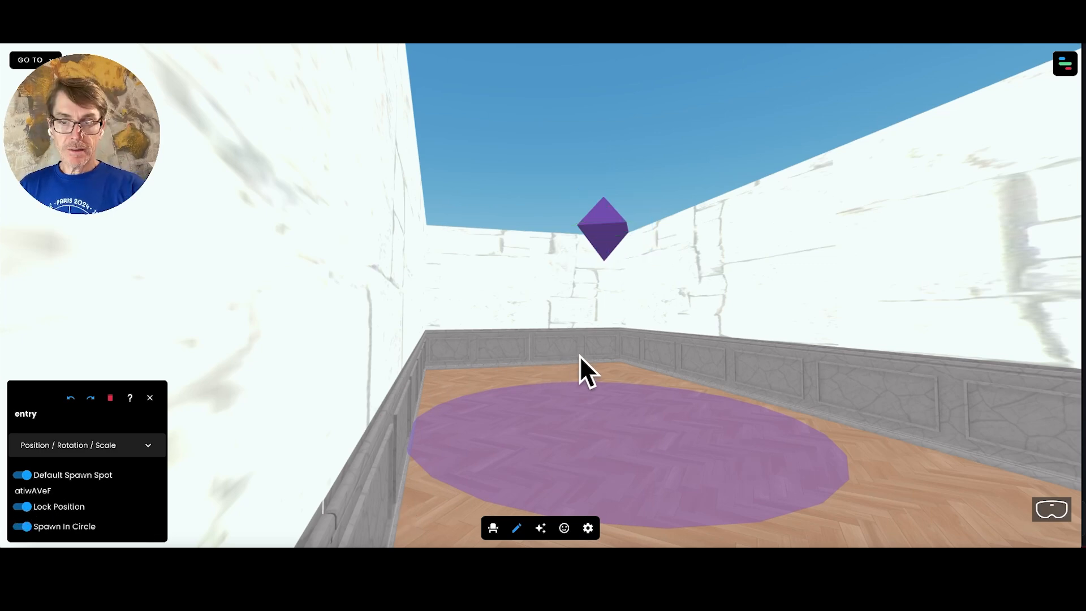
- Add a text label in the first room, in front of the far wall beyond the entry spawn spot
key(w)
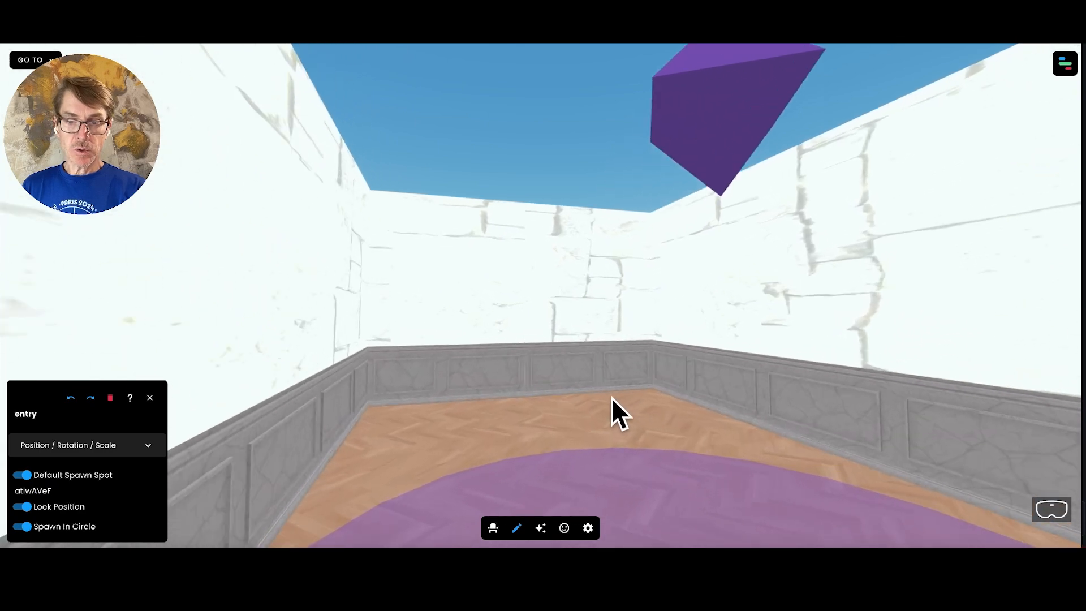
key(Left)
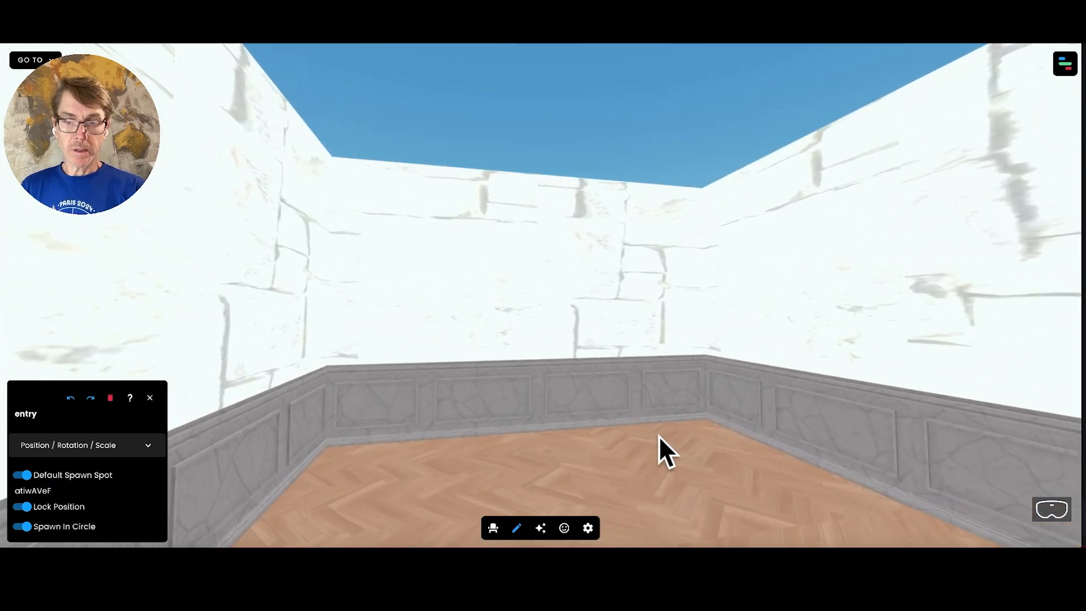
click(540, 528)
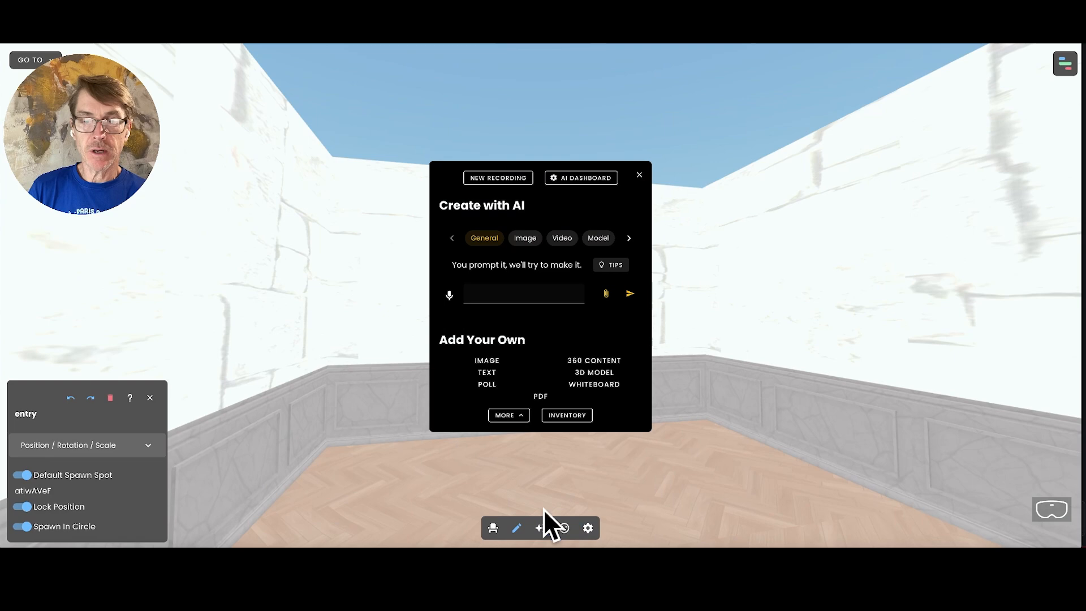
click(489, 373)
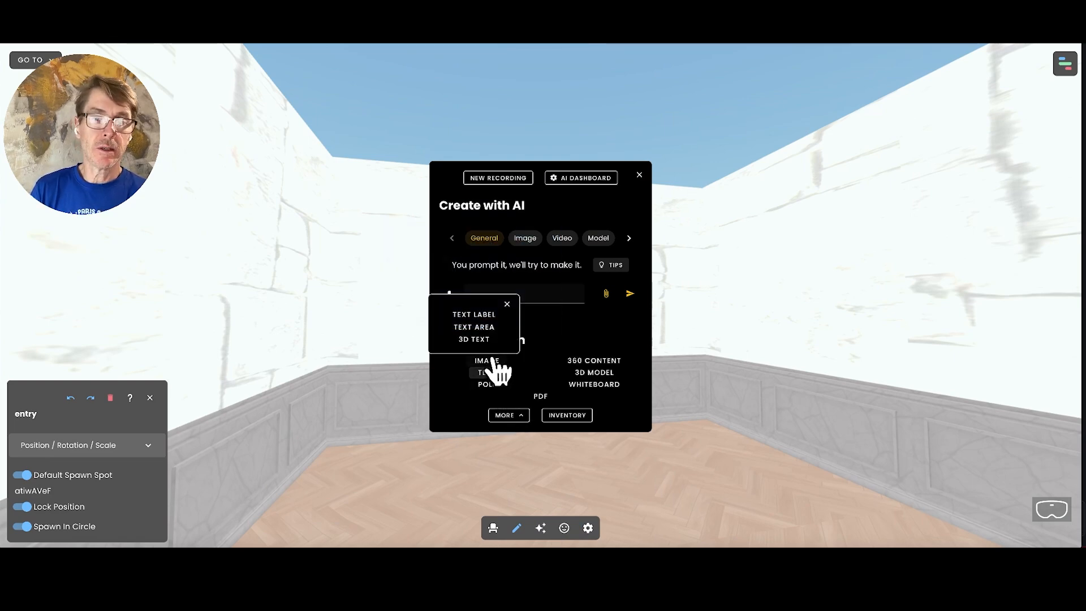
click(486, 317)
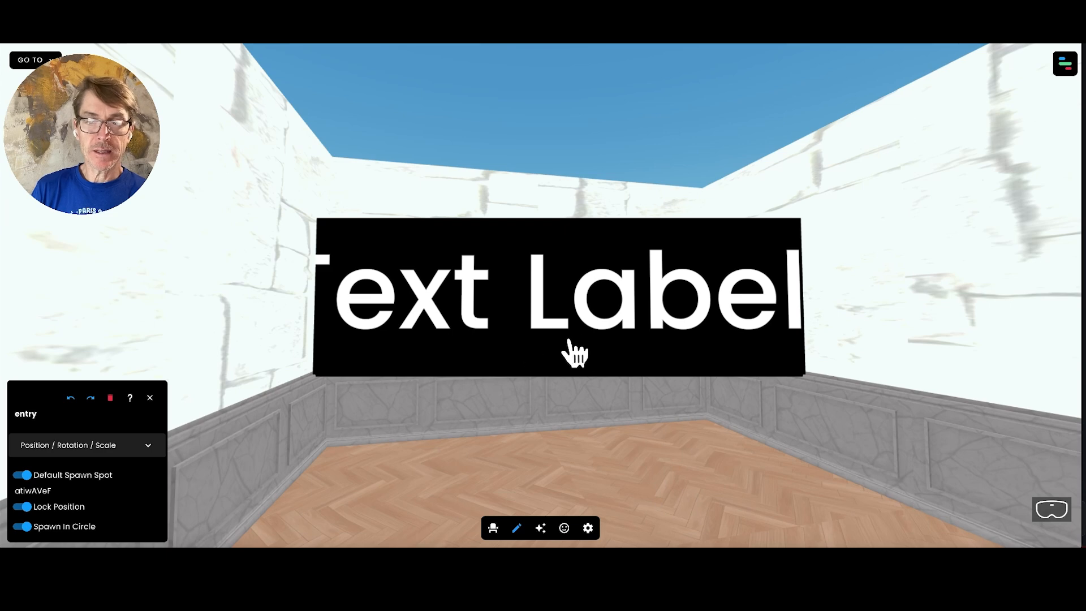
- Scale the new text label down to under half its size and reposition it centrally before the far wall
click(578, 351)
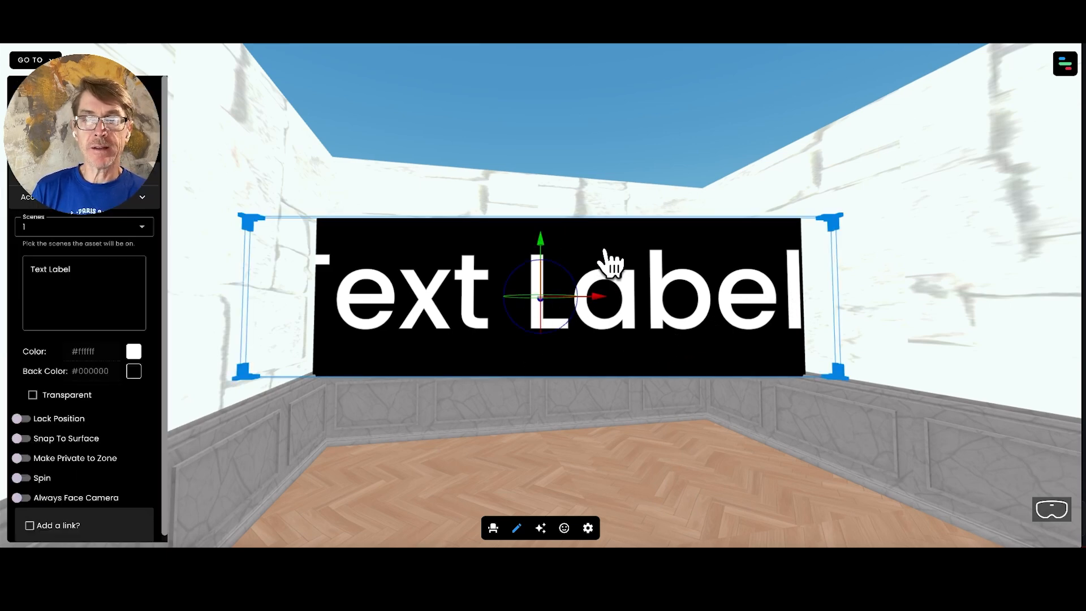
drag(836, 224, 587, 305)
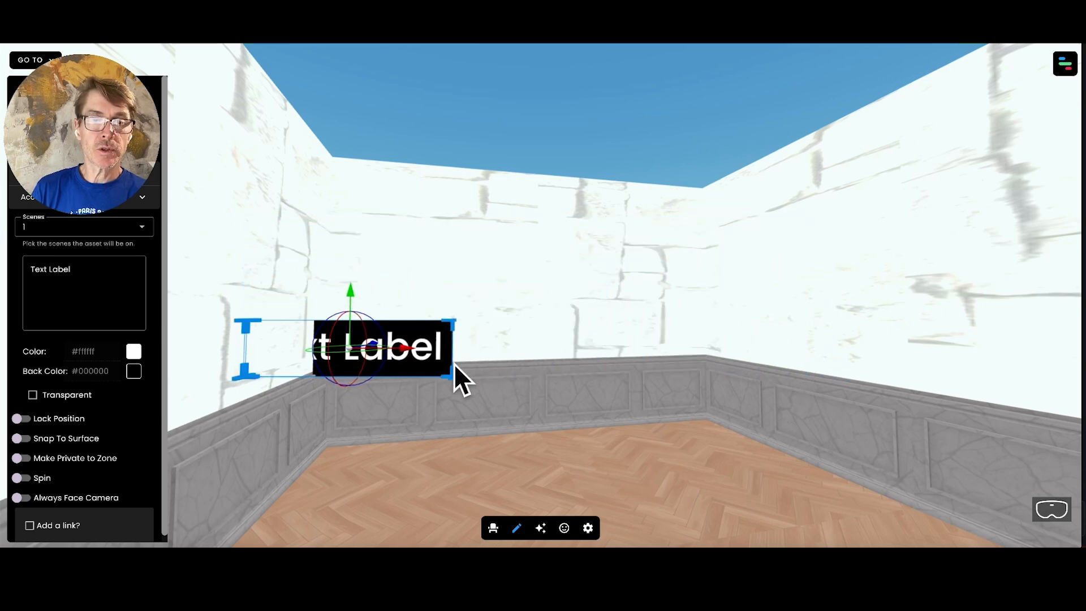
drag(425, 362, 649, 368)
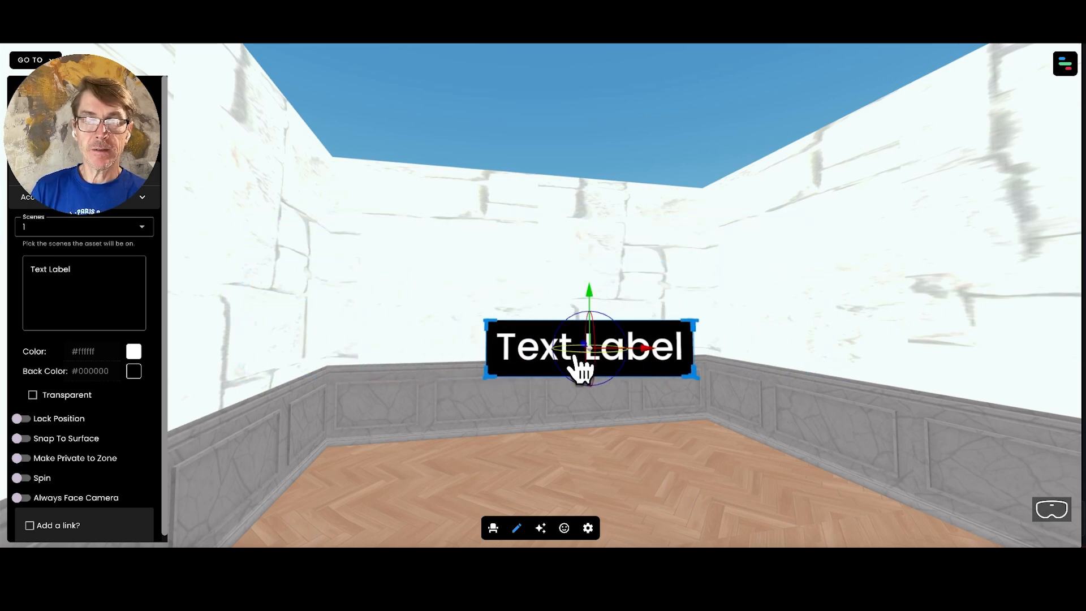
drag(581, 367, 596, 348)
scroll(583, 367, up, 3)
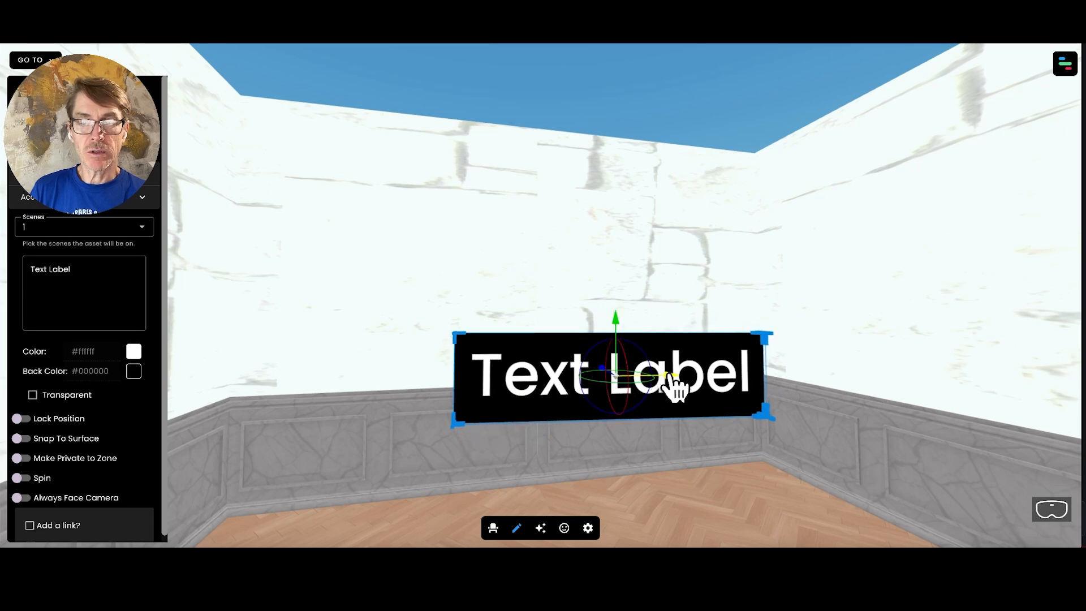
drag(677, 390, 634, 381)
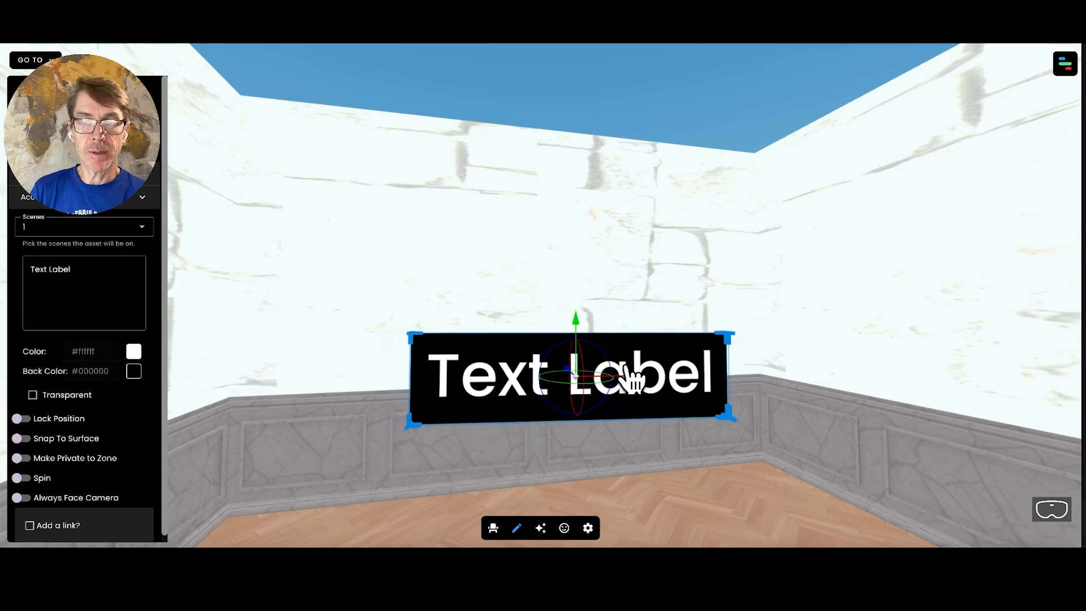
- Push the text label further back towards the far wall and raise it above the grey wall panelling
mouse_move(576, 319)
mouse_down()
mouse_move(576, 352)
mouse_move(576, 319)
mouse_up()
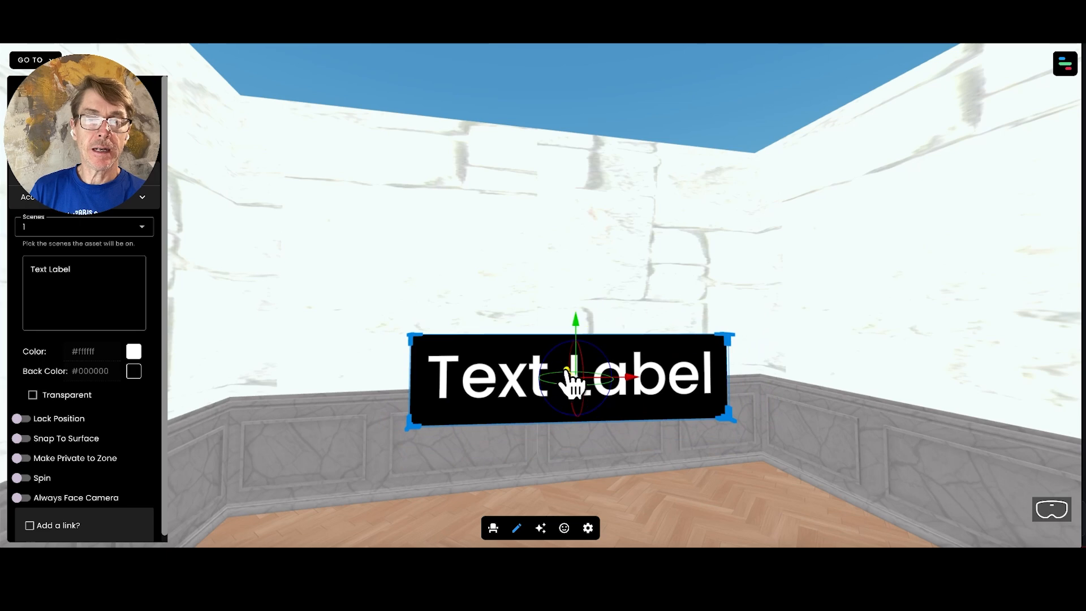
mouse_move(568, 372)
mouse_down()
mouse_move(524, 365)
mouse_move(550, 355)
mouse_move(582, 369)
mouse_up()
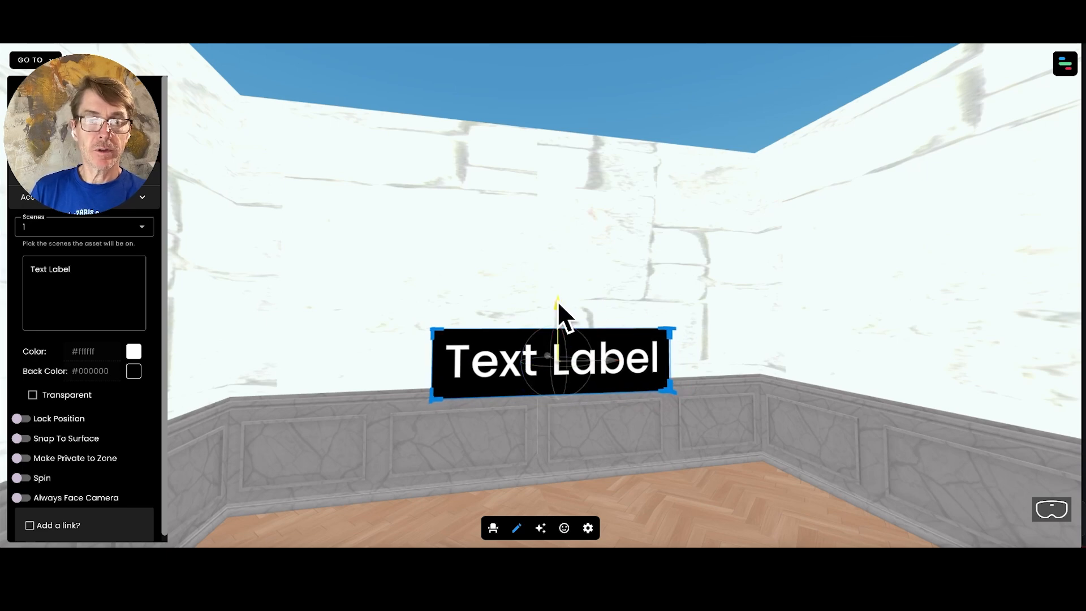
drag(558, 302, 559, 286)
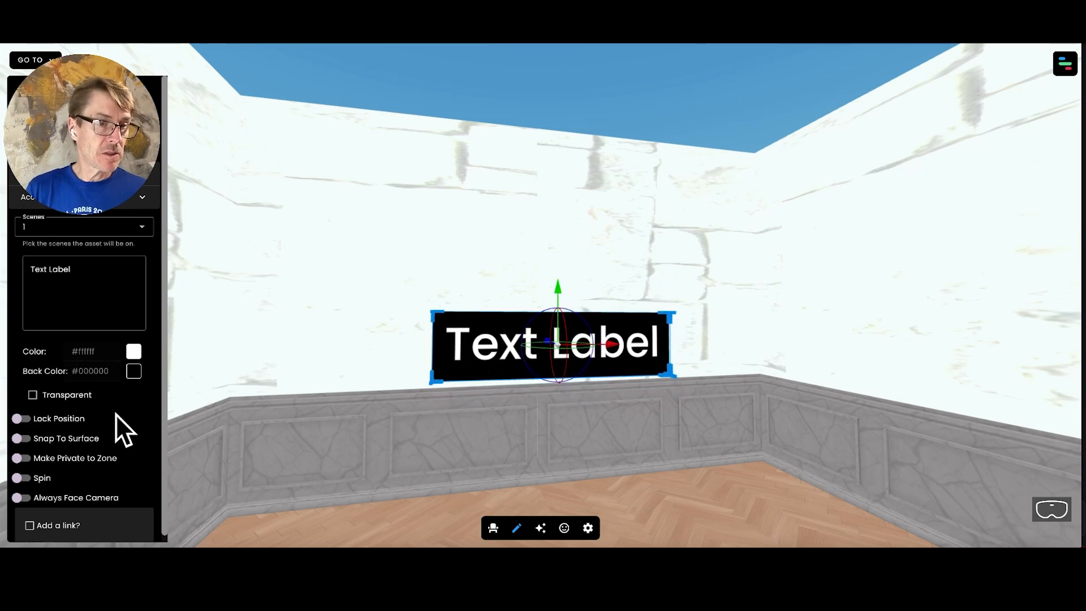
- Change the label's text to "Room 2" and lock its position
triple_click(42, 270)
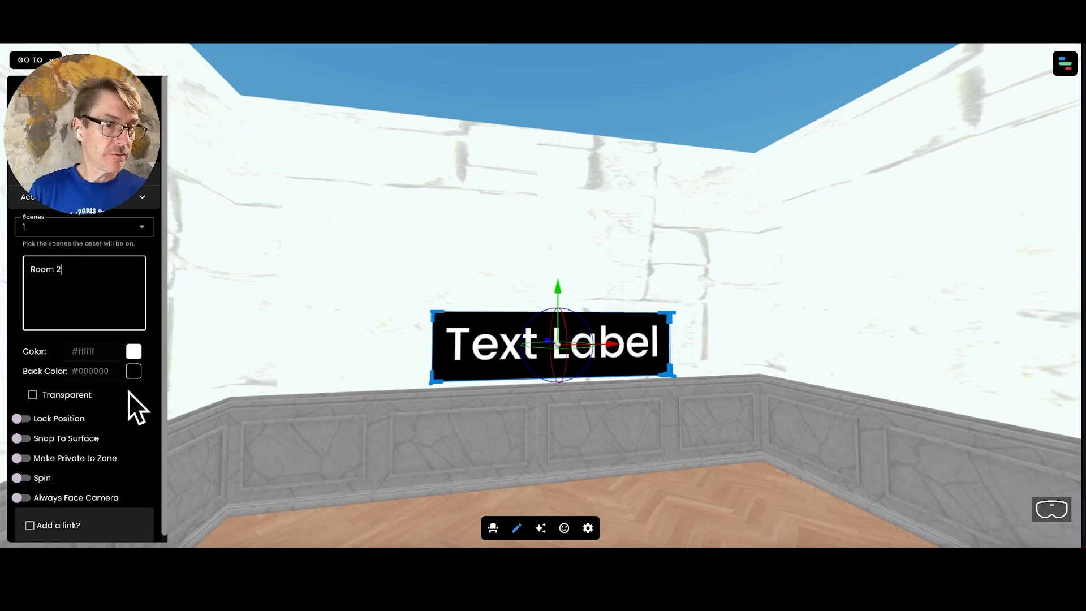
scroll(138, 424, down, 1)
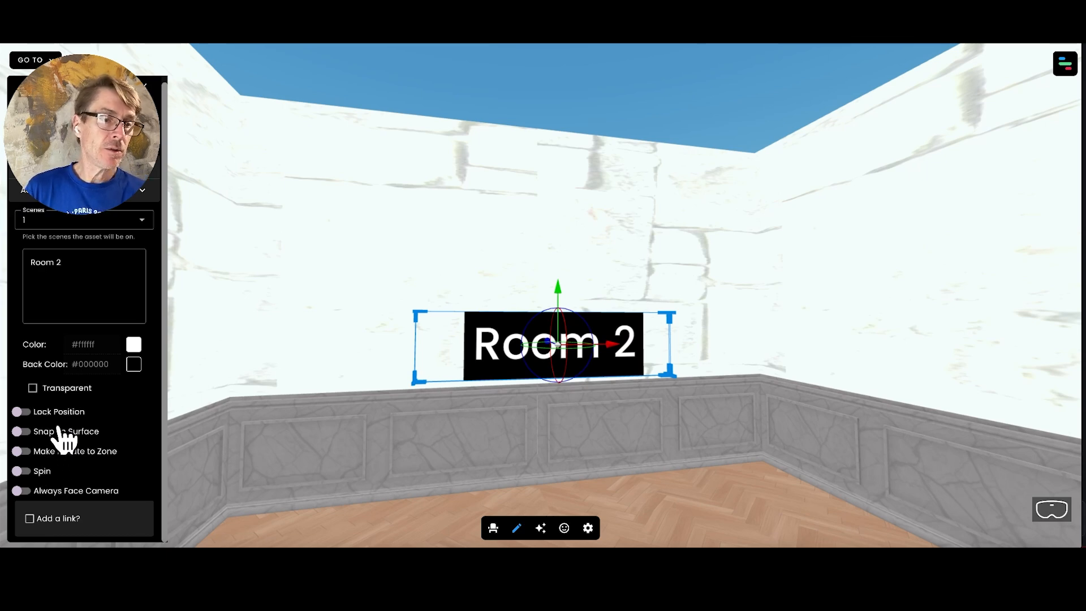
click(23, 413)
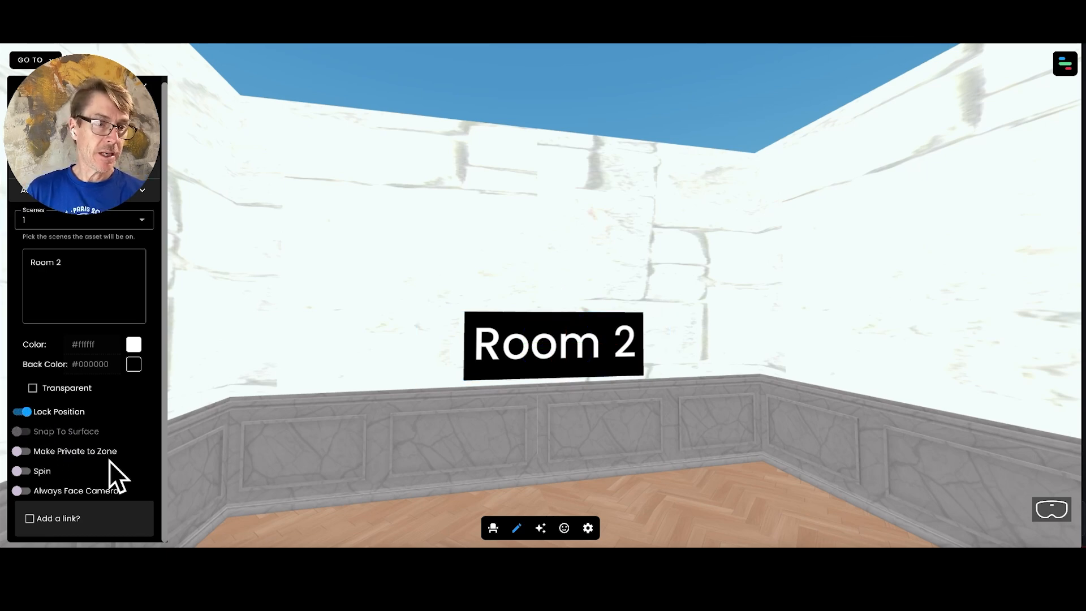
- Add a spot link to the Room 2 label leading to the room2 spawn spot, save it and leave edit mode
click(30, 519)
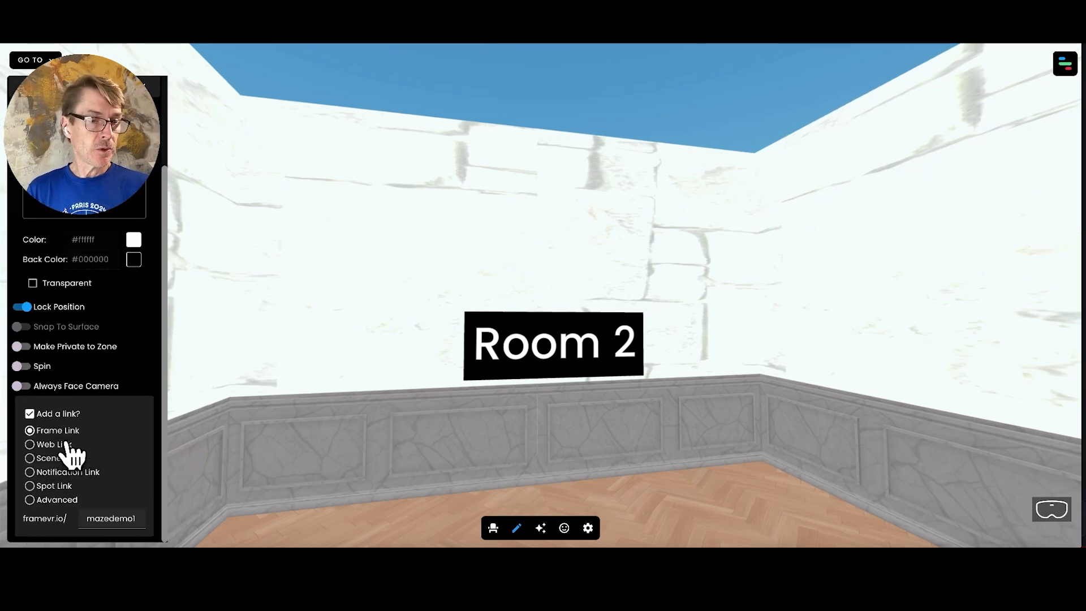
click(30, 486)
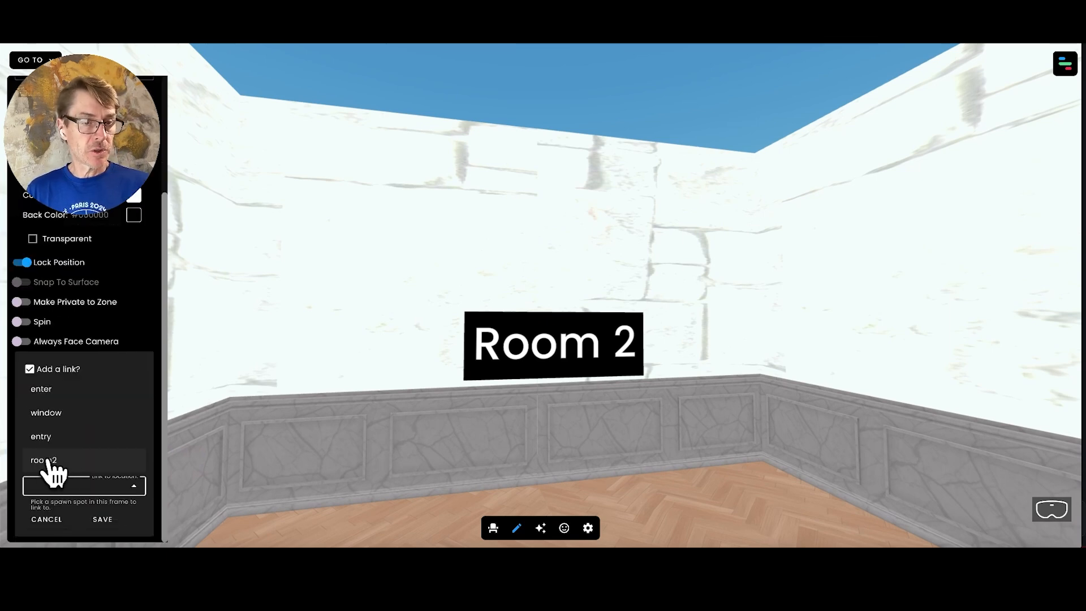
click(48, 461)
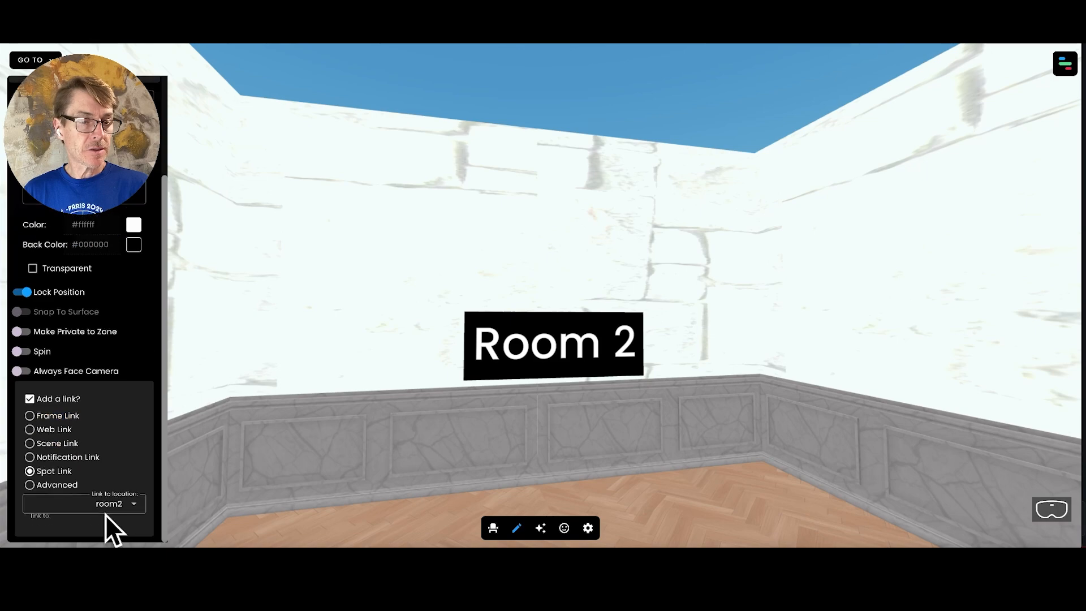
click(516, 528)
- Back away from the Room 2 label and turn off fly mode
mouse_move(440, 483)
mouse_down()
mouse_move(394, 484)
mouse_move(419, 490)
mouse_up()
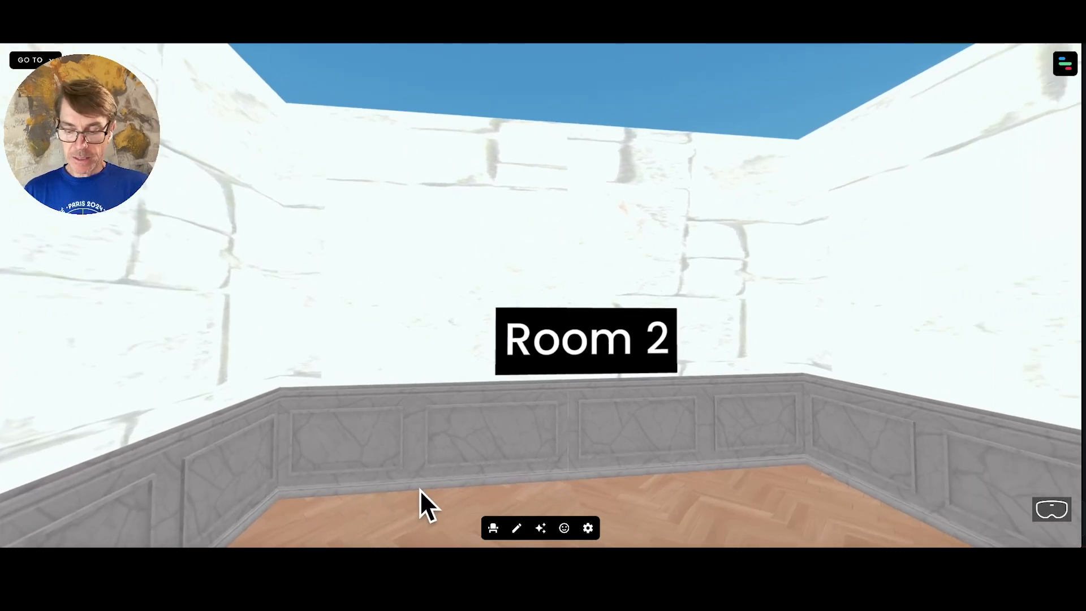
key(s)
key(s)
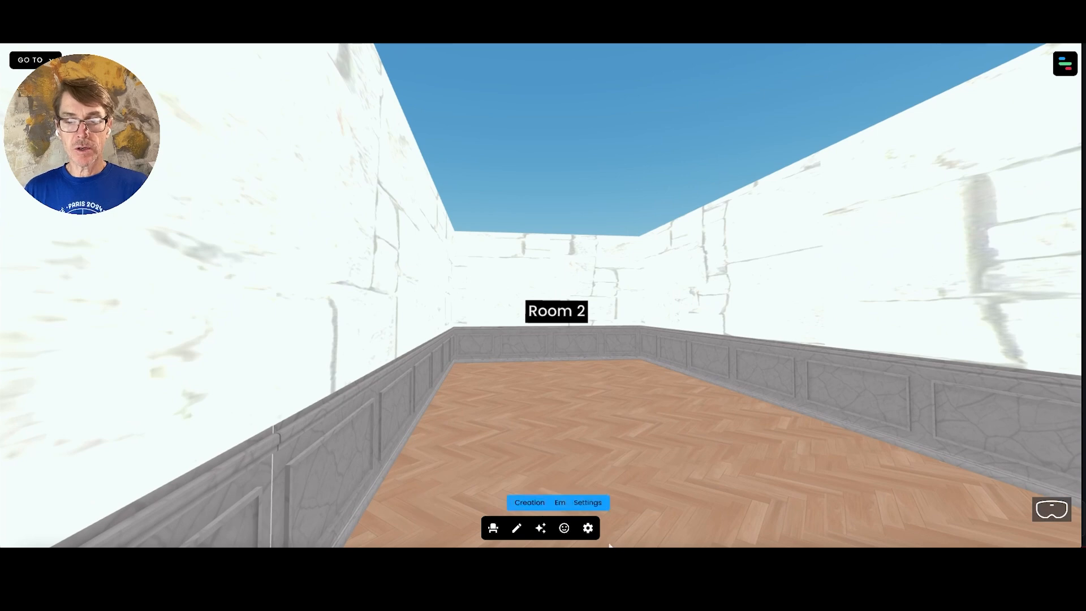
click(587, 528)
click(587, 358)
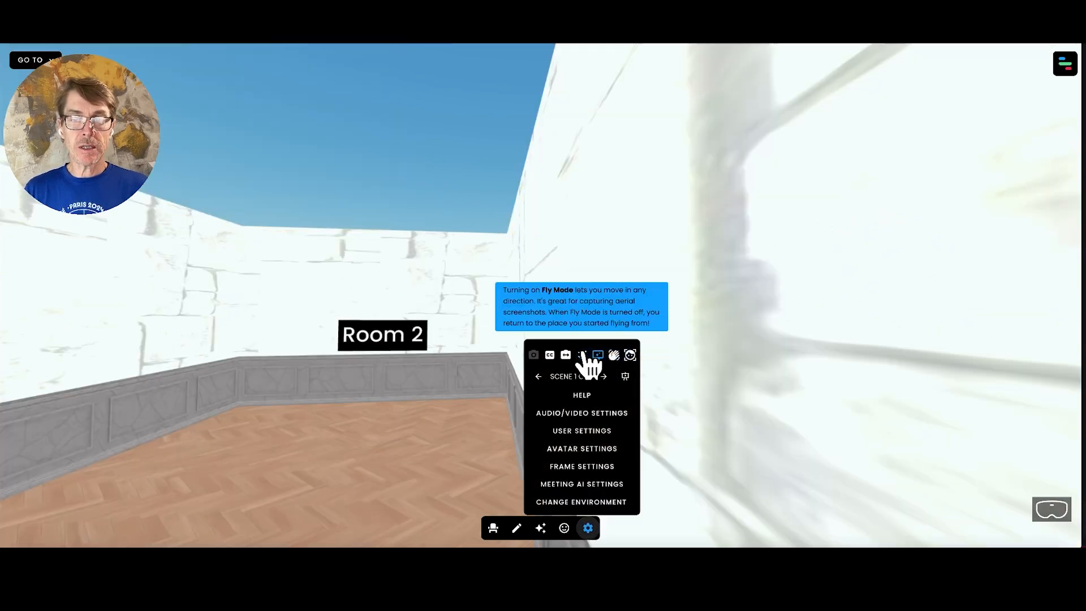
drag(467, 402, 340, 403)
key(w)
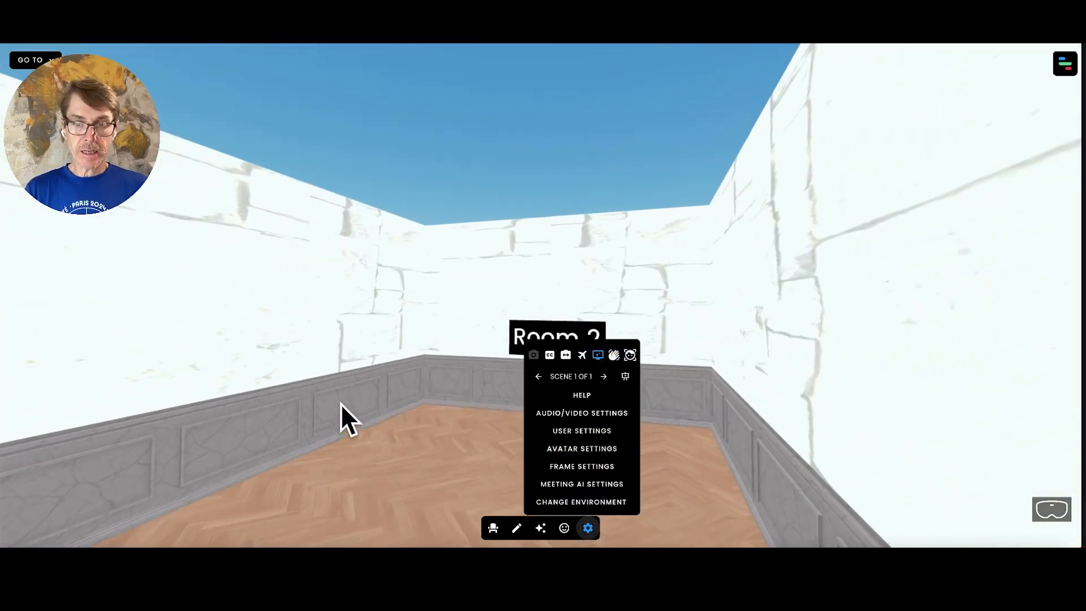
click(587, 528)
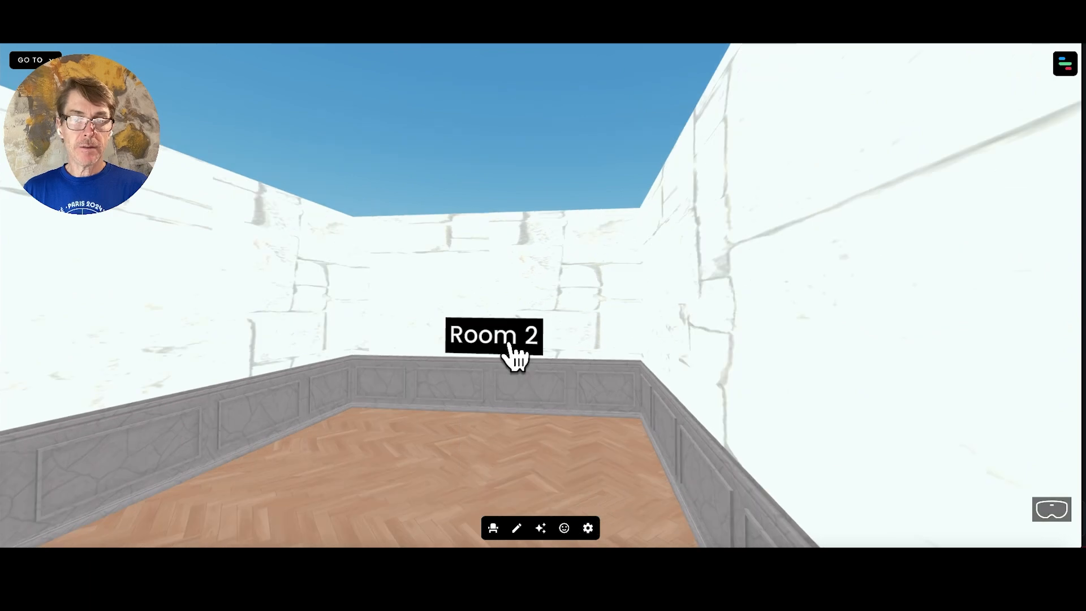
- Follow the Room 2 label's link to the room2 spot and turn to check the arrival view
click(509, 341)
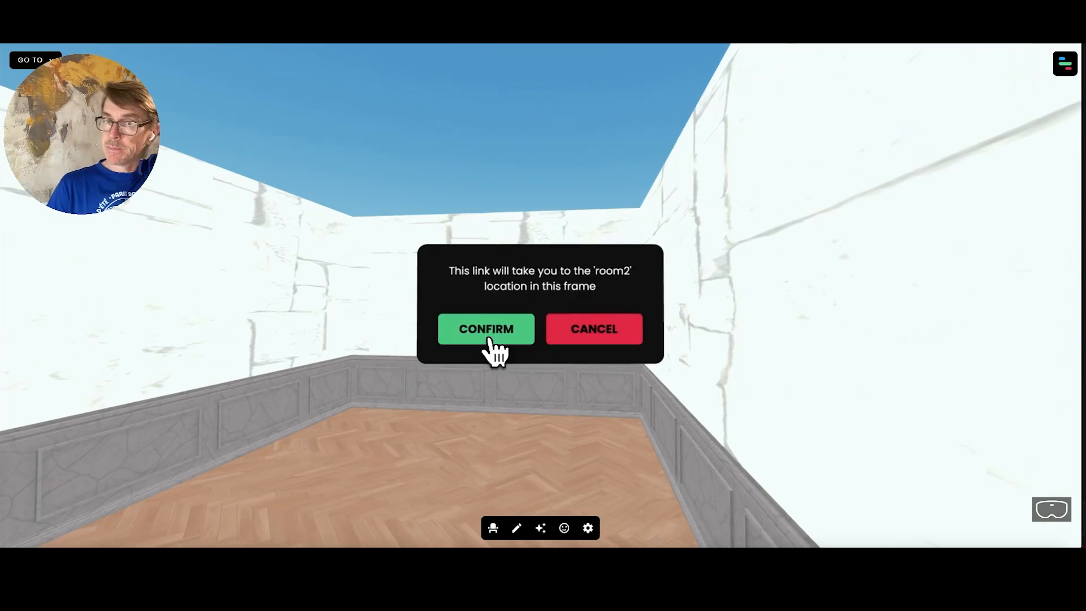
click(492, 340)
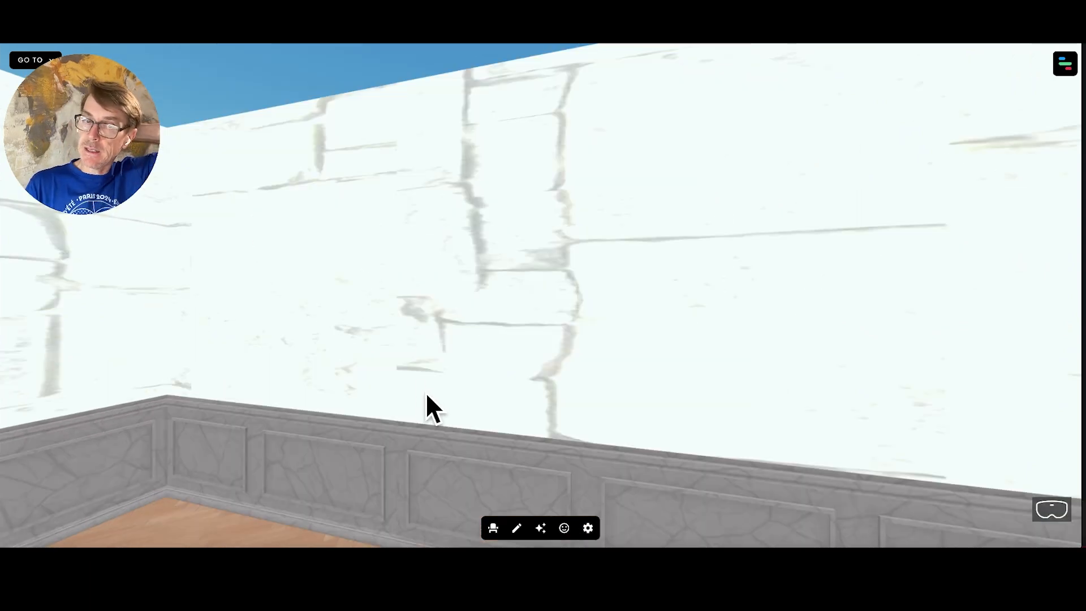
drag(413, 405, 304, 413)
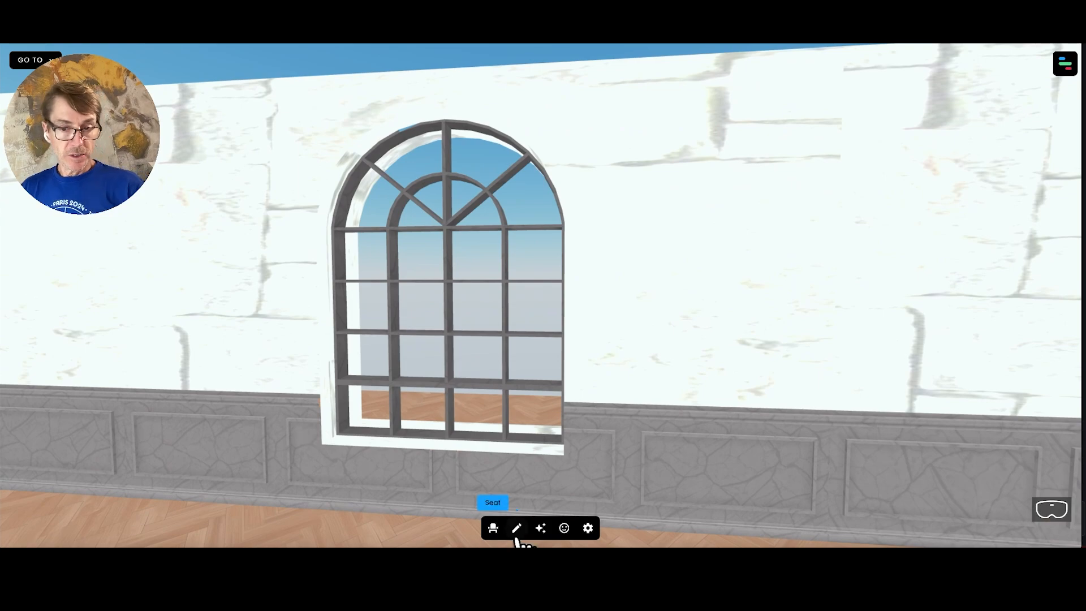
- Rotate the room2 spawn spot about half a turn so its wedge opens away from the arched window, and raise it slightly
drag(610, 455, 646, 443)
key(s)
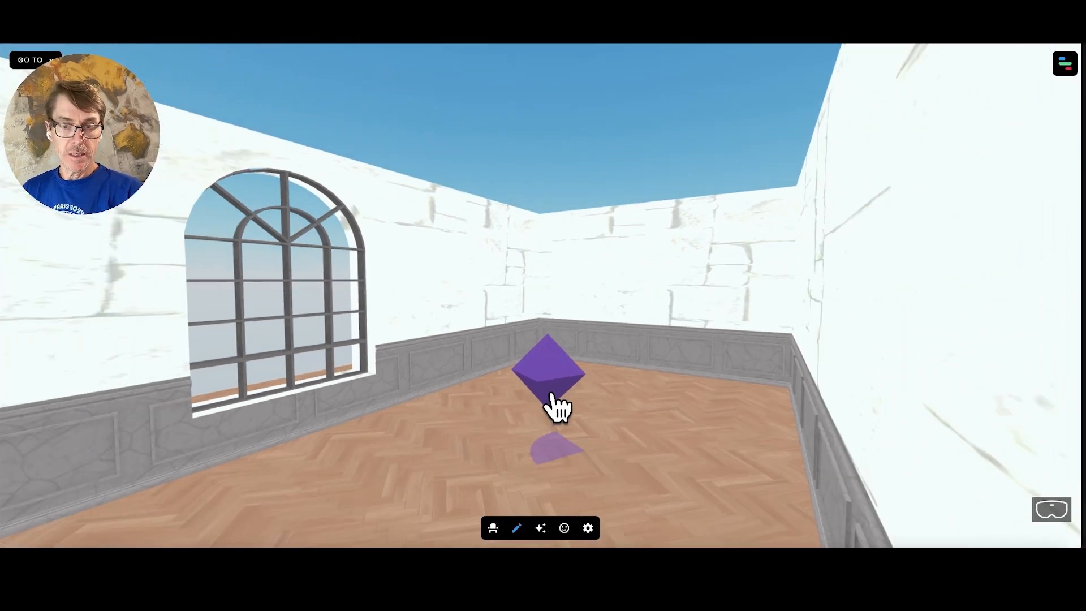
click(552, 376)
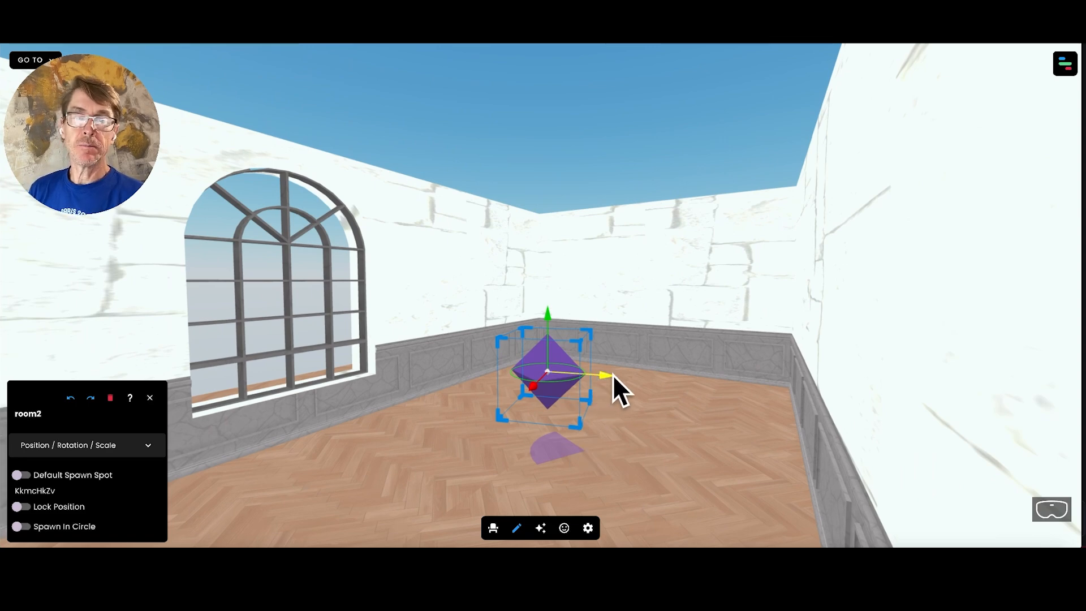
drag(565, 382, 562, 404)
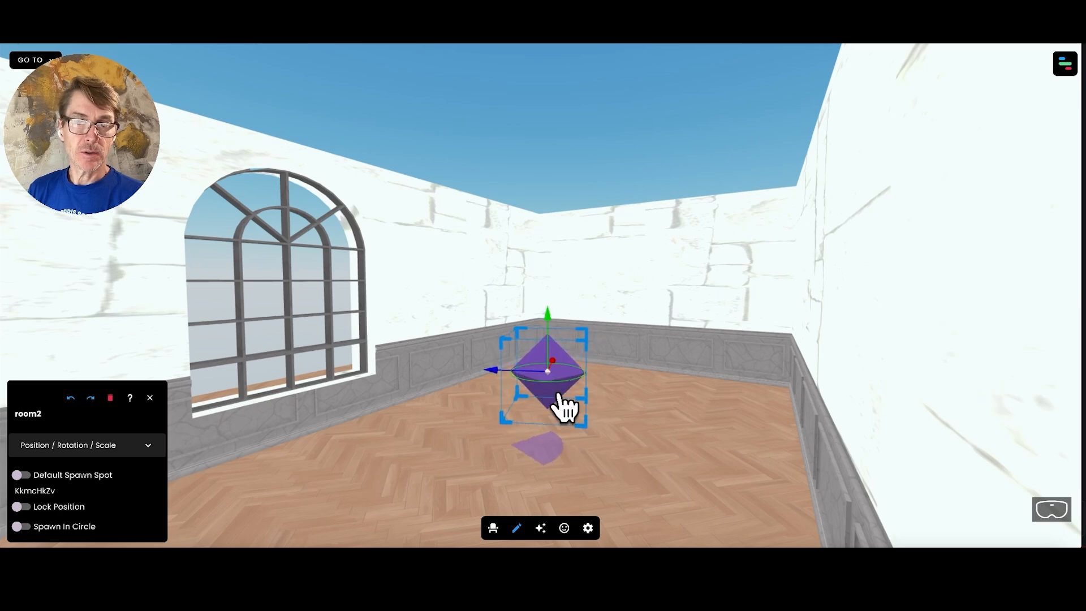
drag(548, 317, 548, 296)
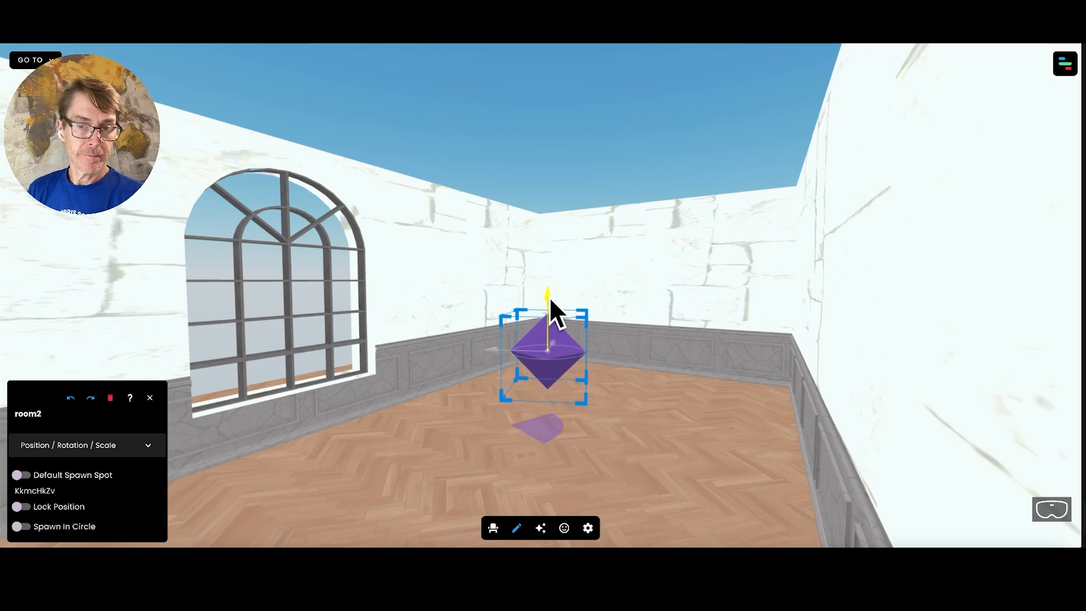
click(517, 529)
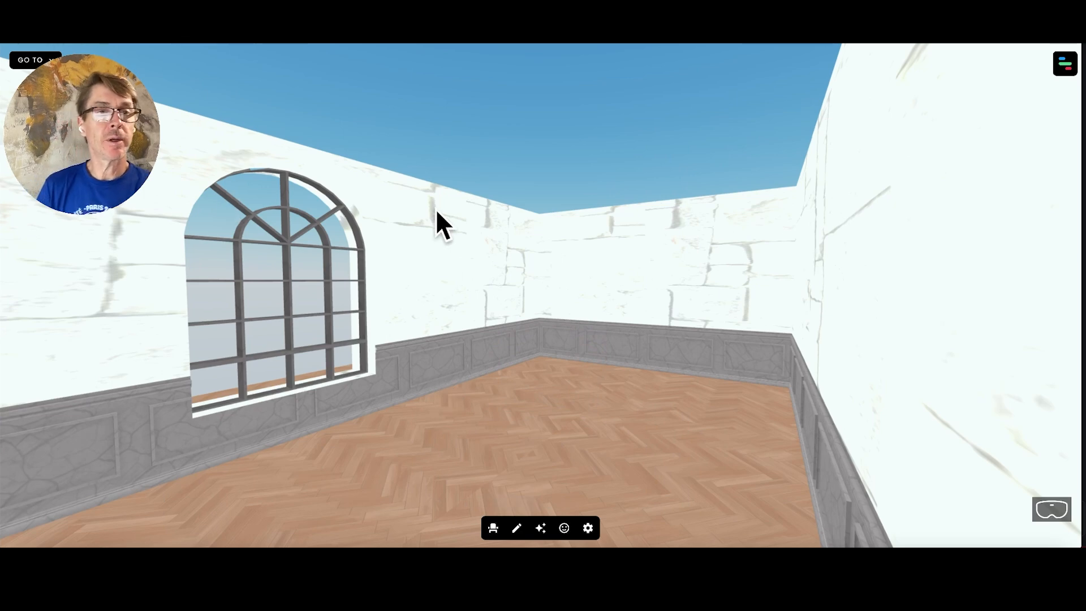
- Reload the space and return to the entry room with the Room 2 label
key(super+r)
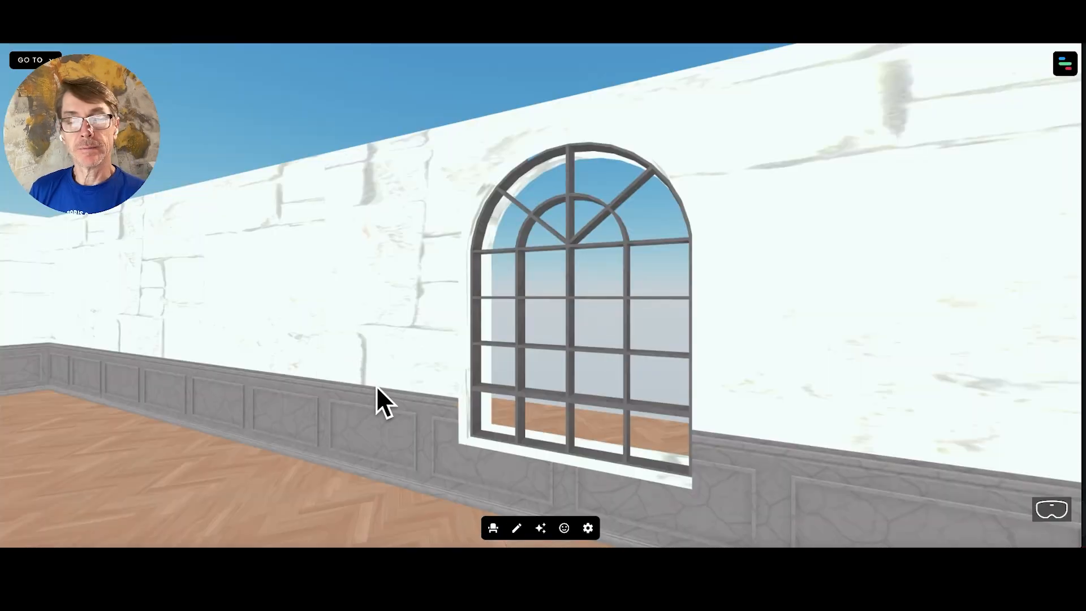
mouse_move(305, 392)
mouse_down()
mouse_move(338, 392)
mouse_move(319, 396)
mouse_up()
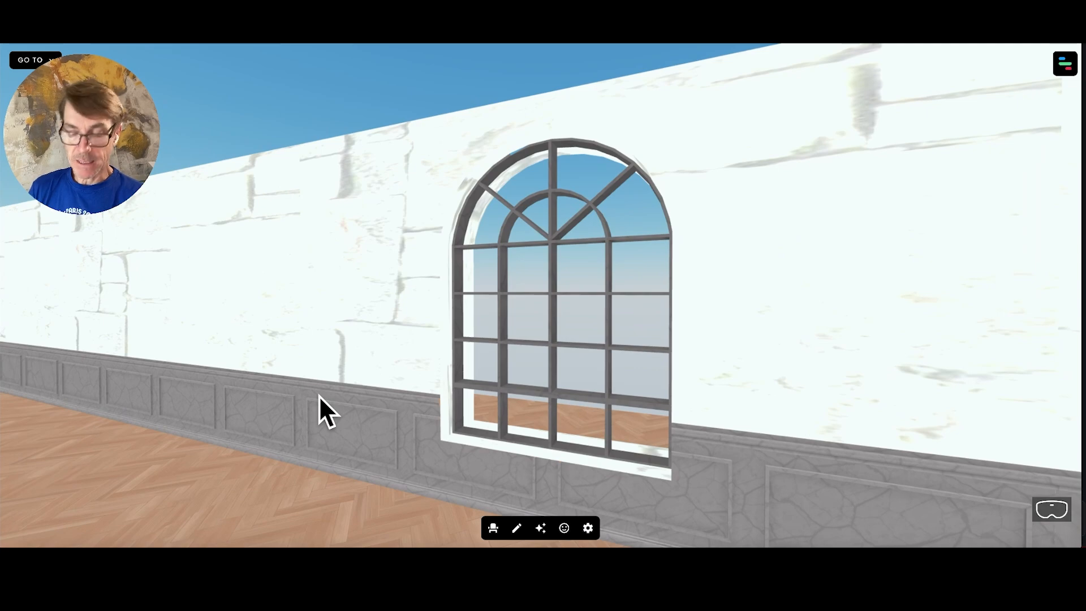
key(s)
key(w)
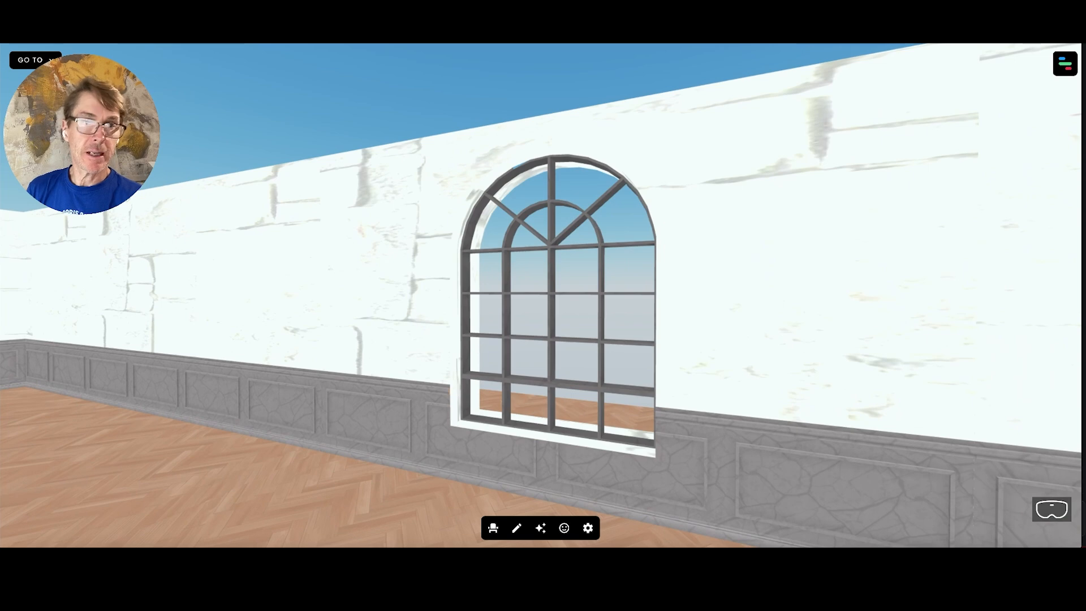
click(243, 43)
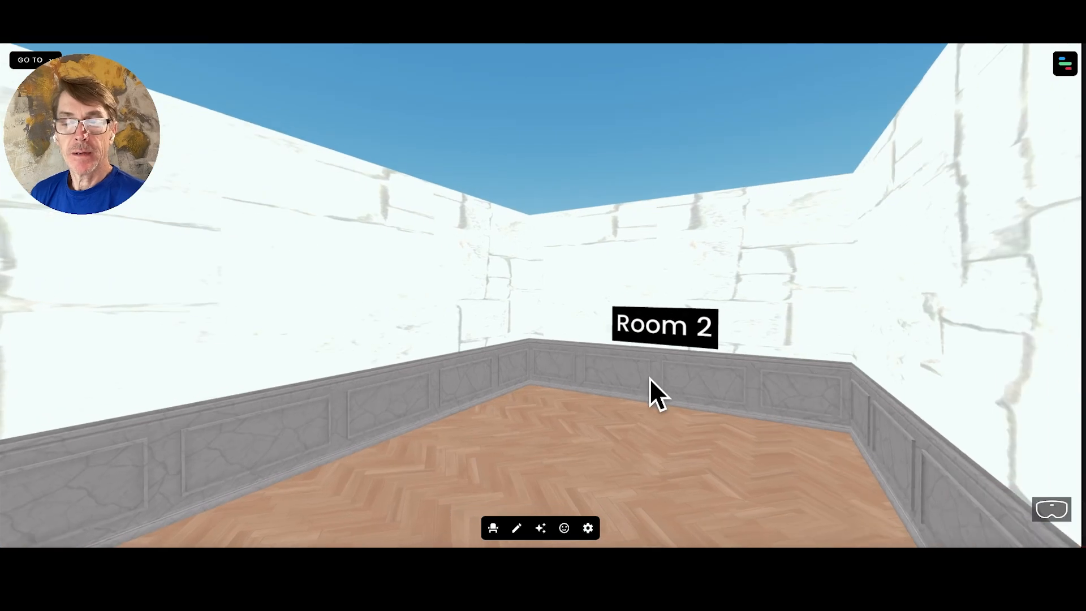
- Test the Room 2 link again and check the viewing direction on arrival at the rotated spawn spot
click(662, 339)
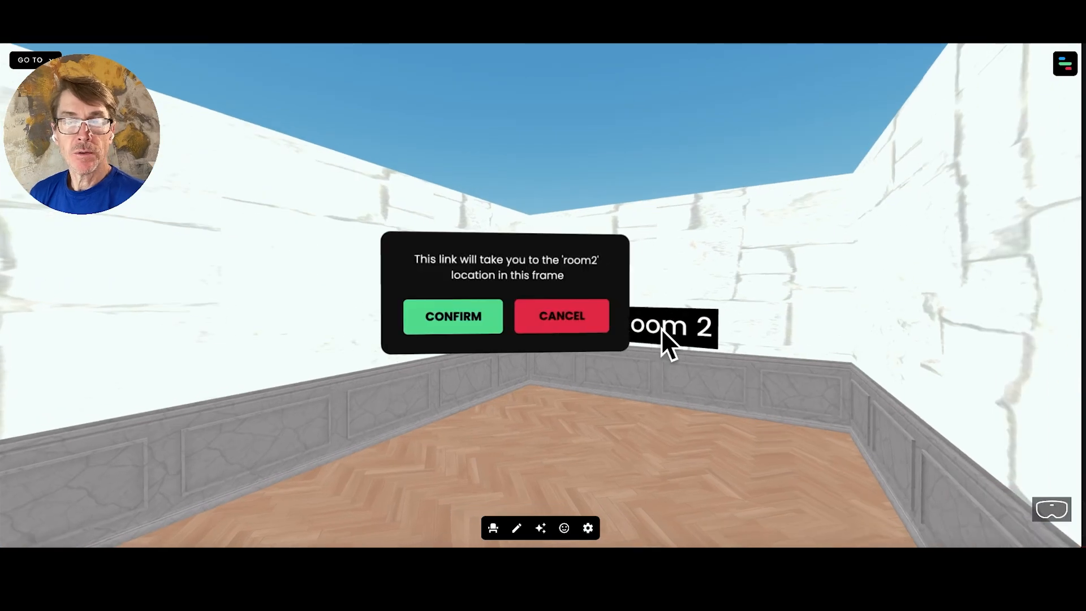
click(496, 321)
drag(595, 356, 335, 351)
drag(482, 351, 488, 349)
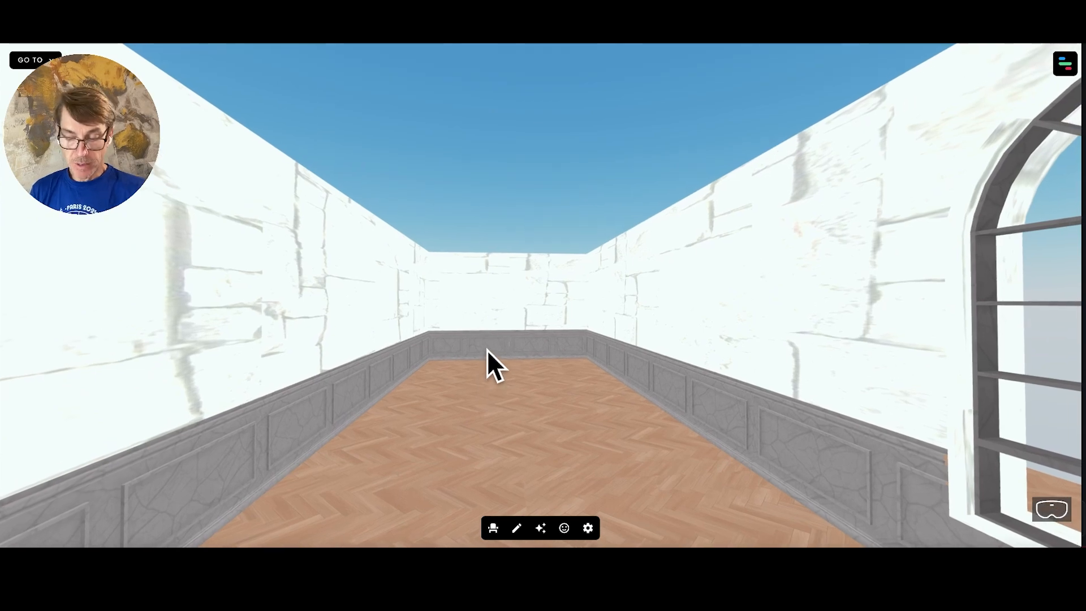
- Add a small text label reading "back" in the second room, in front of the far wall
key(w)
click(540, 528)
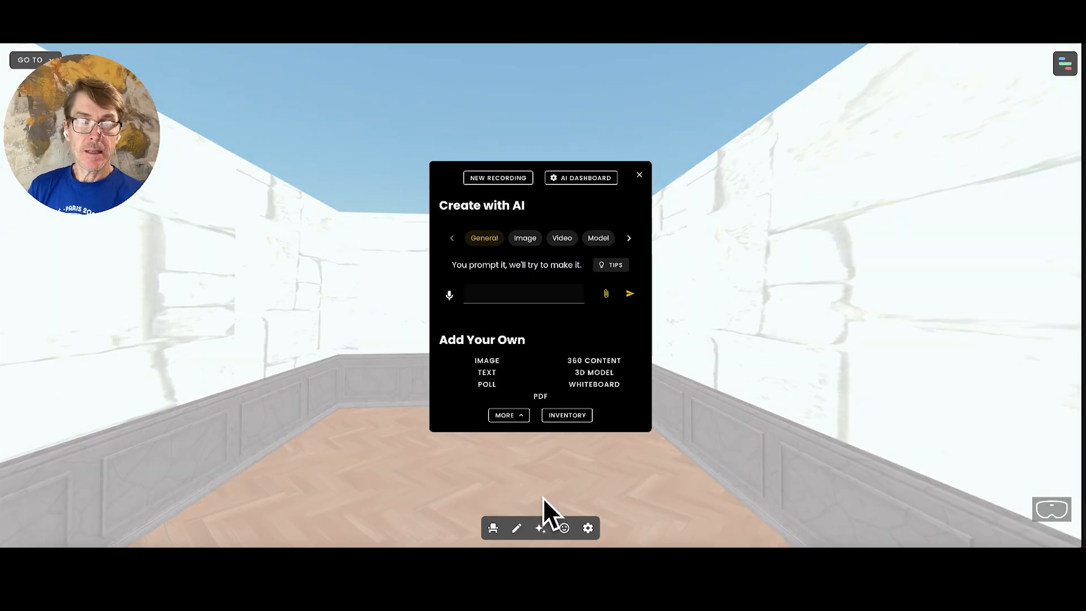
click(487, 372)
click(484, 313)
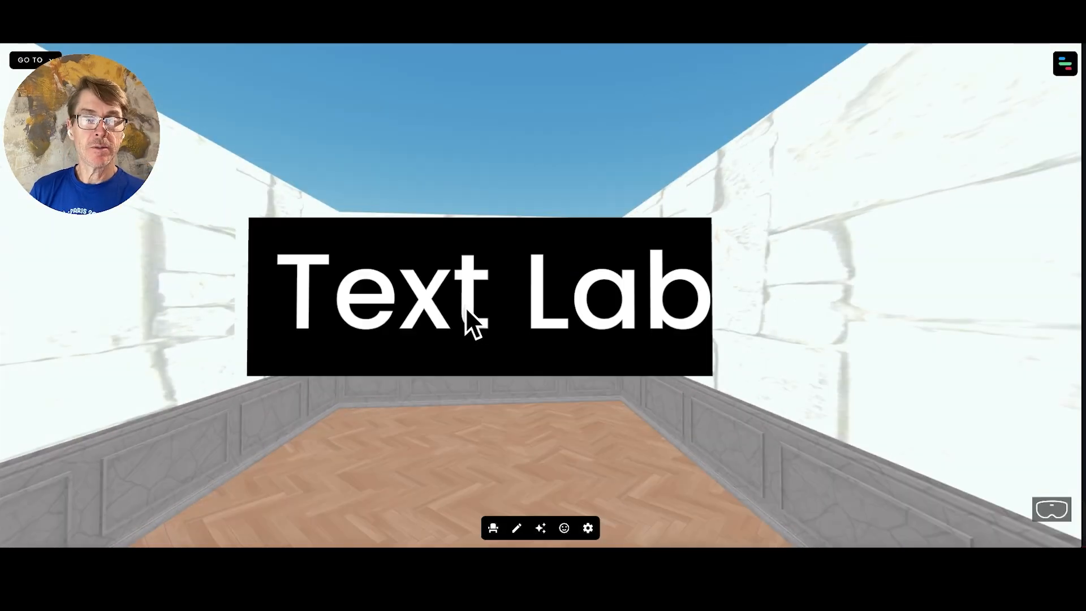
click(554, 341)
drag(807, 240, 361, 367)
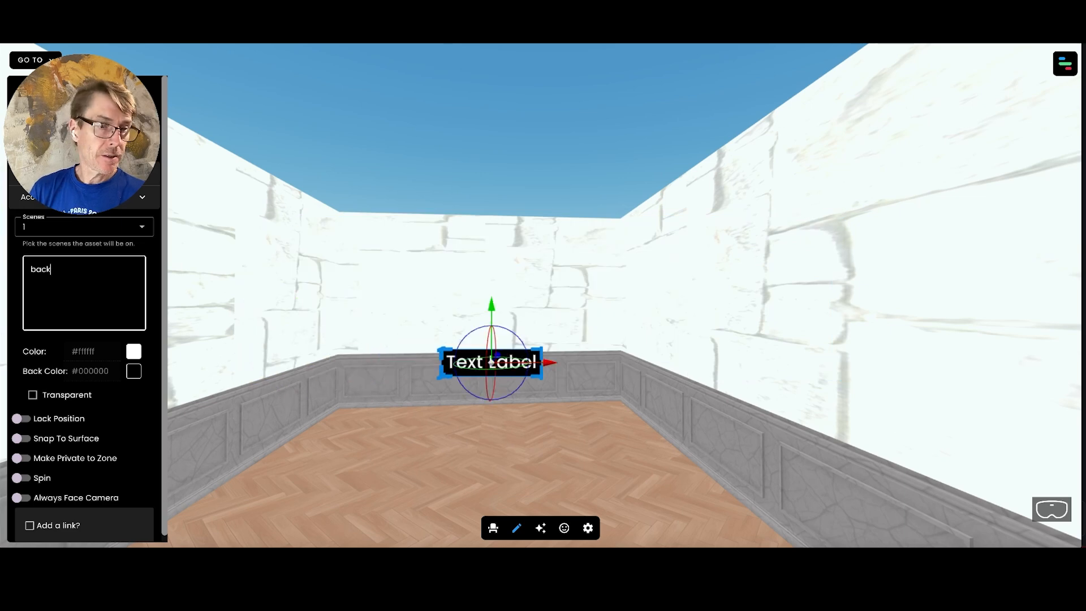
- Add a spot link to the back label leading to the entry spawn spot
click(31, 525)
scroll(87, 487, down, 2)
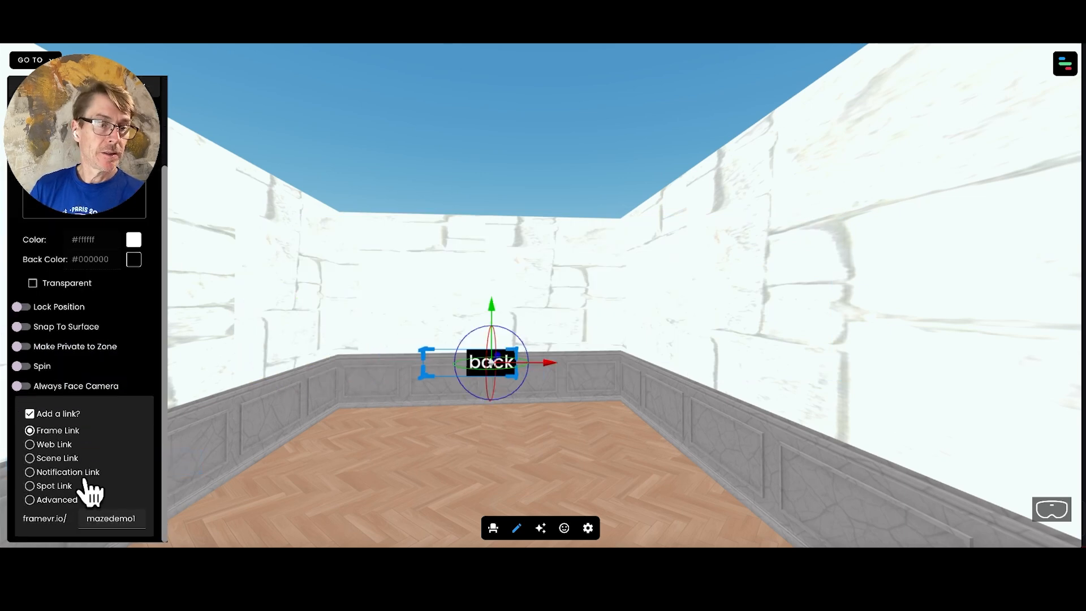
click(84, 482)
click(113, 488)
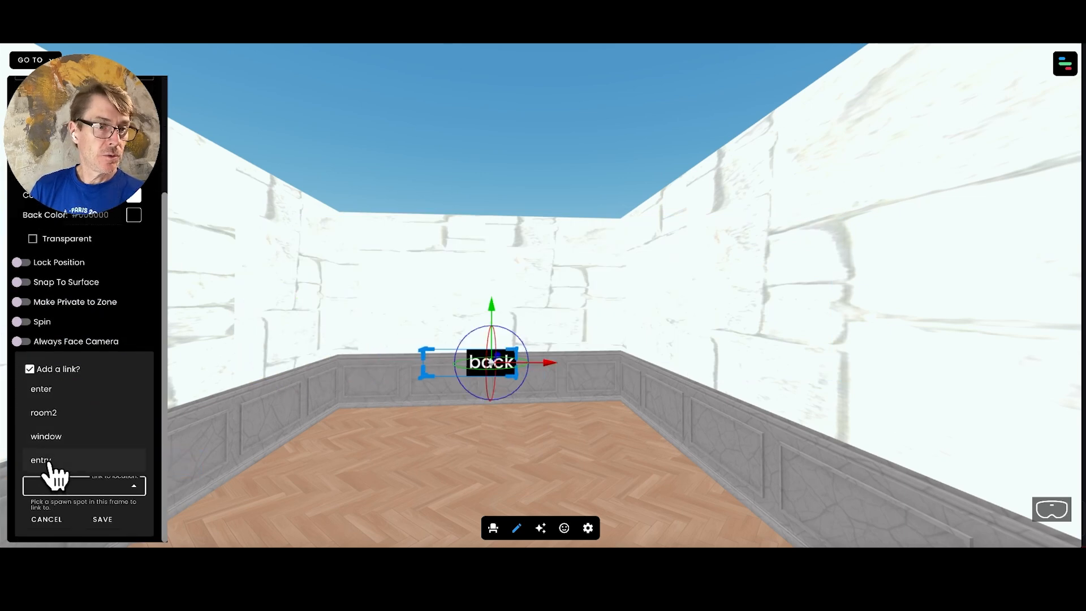
click(50, 462)
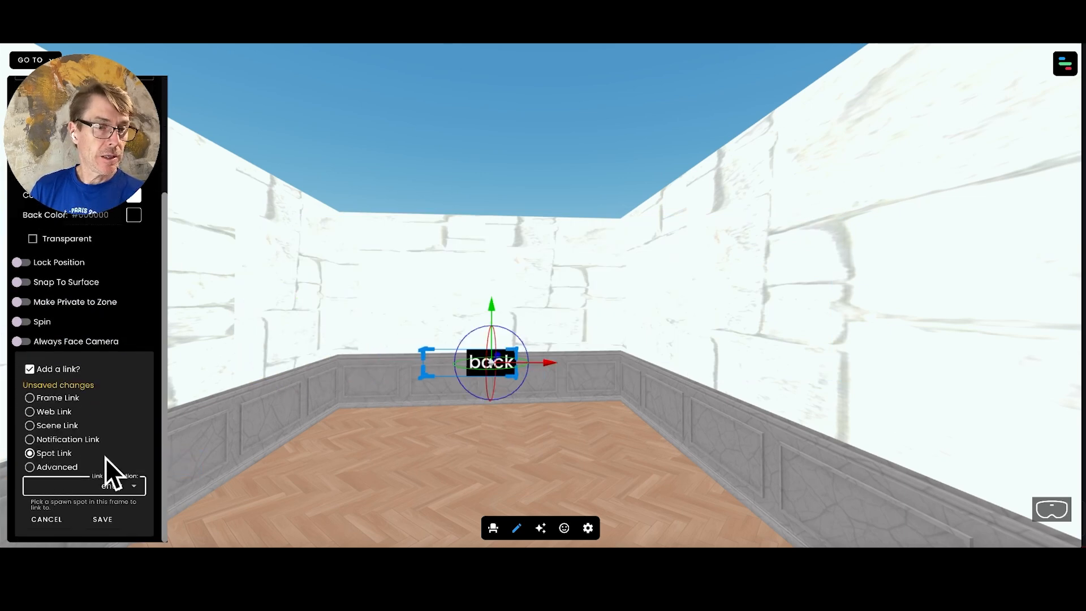
- Test the back label's link to the entry spot and the Room 2 label's link, finishing in the entry room
click(516, 529)
click(497, 367)
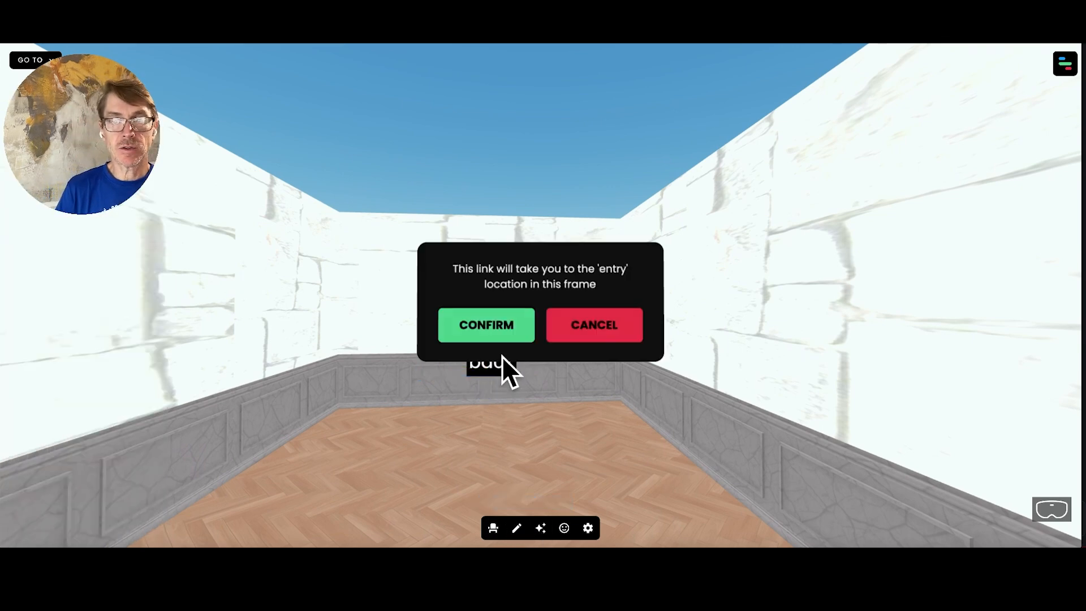
click(498, 325)
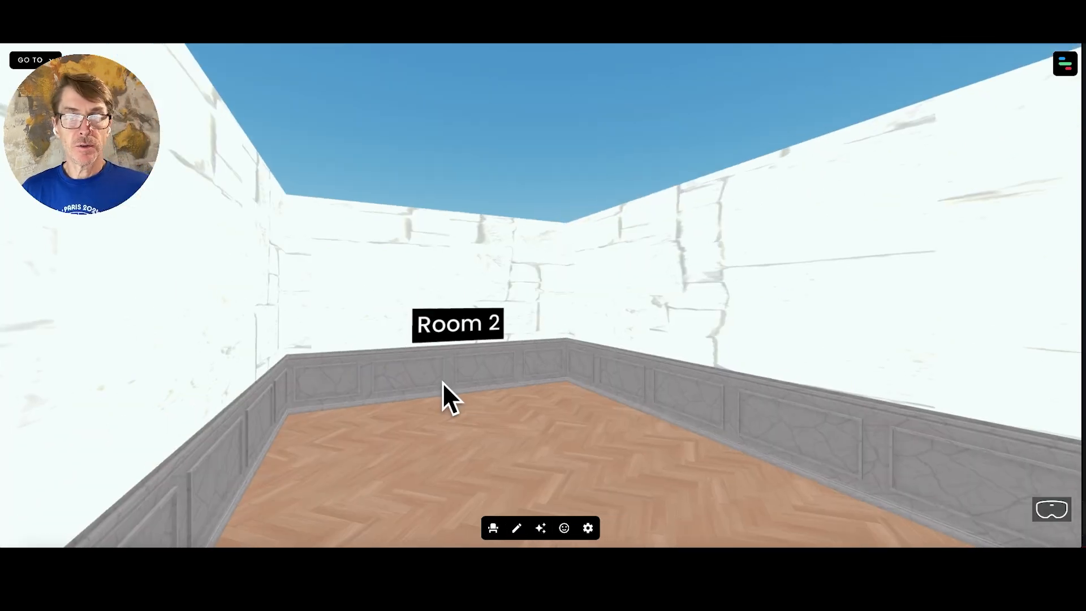
click(453, 328)
click(481, 320)
drag(392, 382, 322, 349)
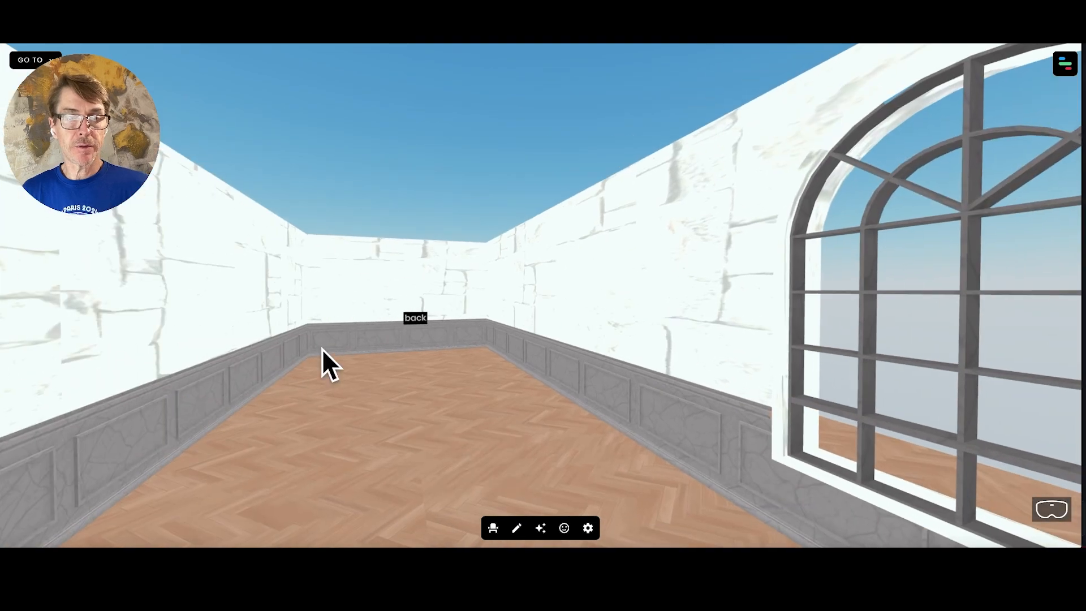
drag(566, 378, 309, 364)
key(Down)
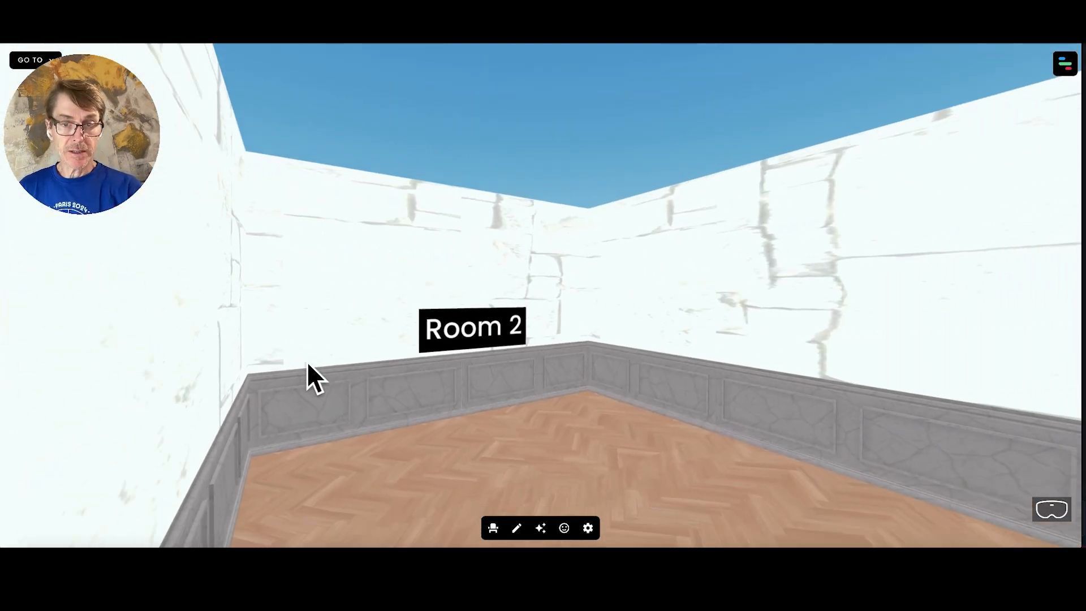
key(Up)
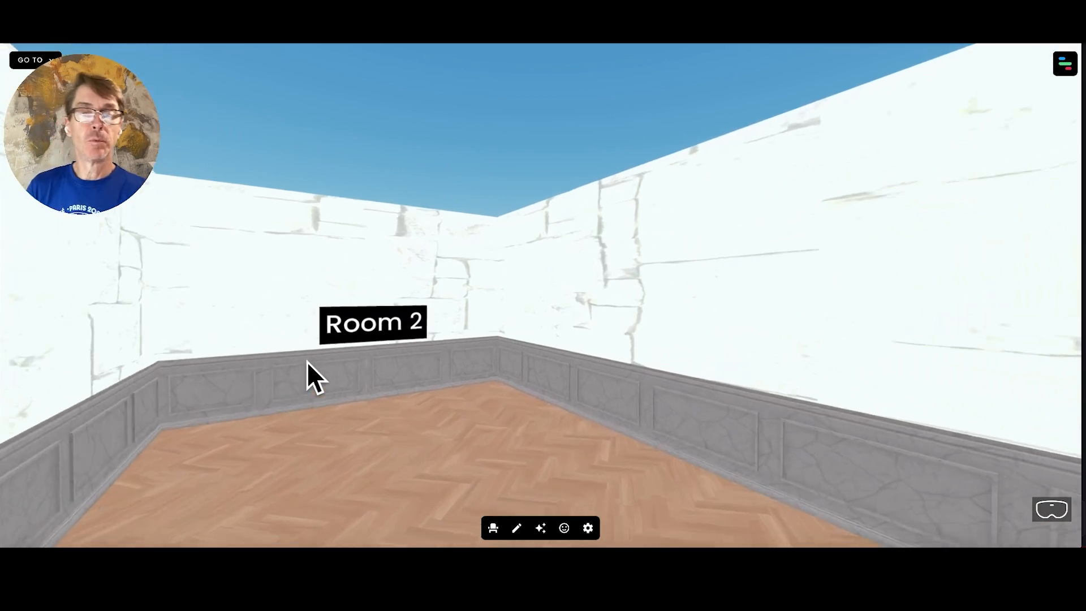
drag(465, 411, 447, 412)
key(Left)
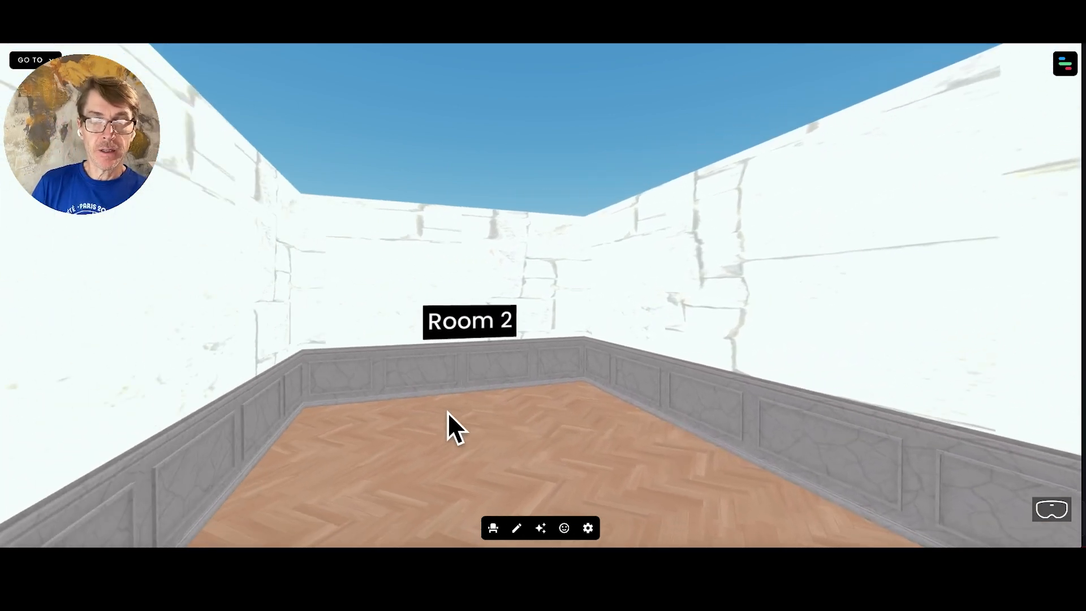
key(Down)
key(Right)
key(Right)
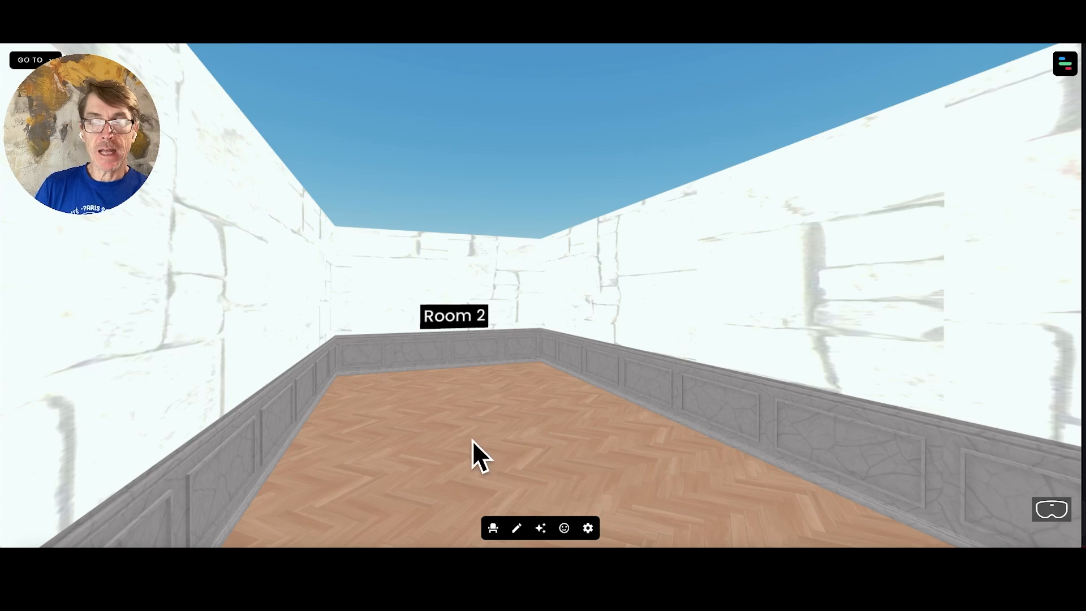
- Add the café furniture set from the Modern category of the model library to the floor in front of the Room 2 label
click(540, 527)
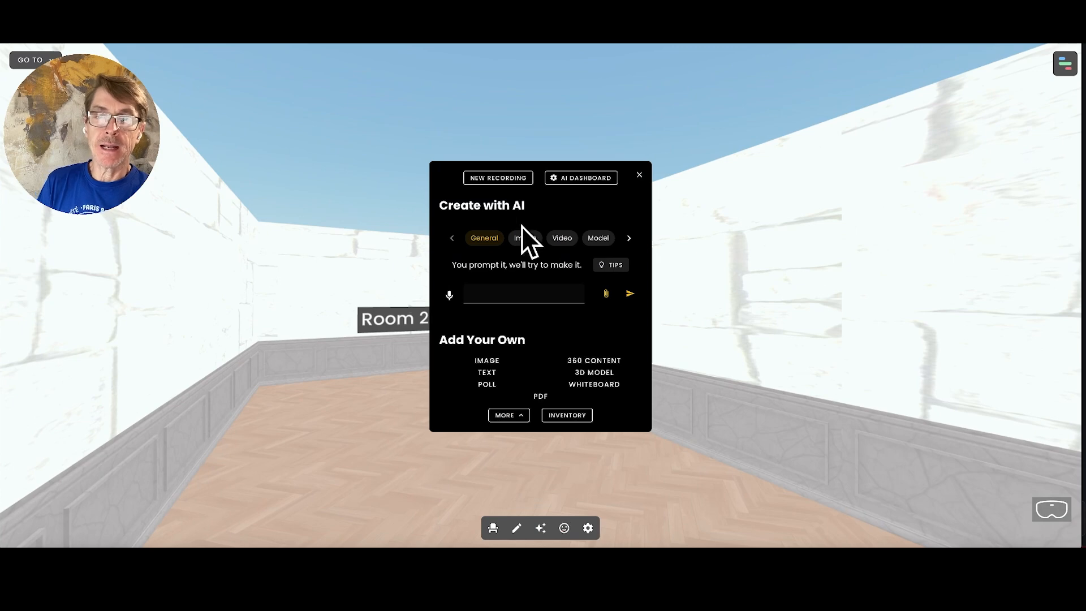
click(631, 240)
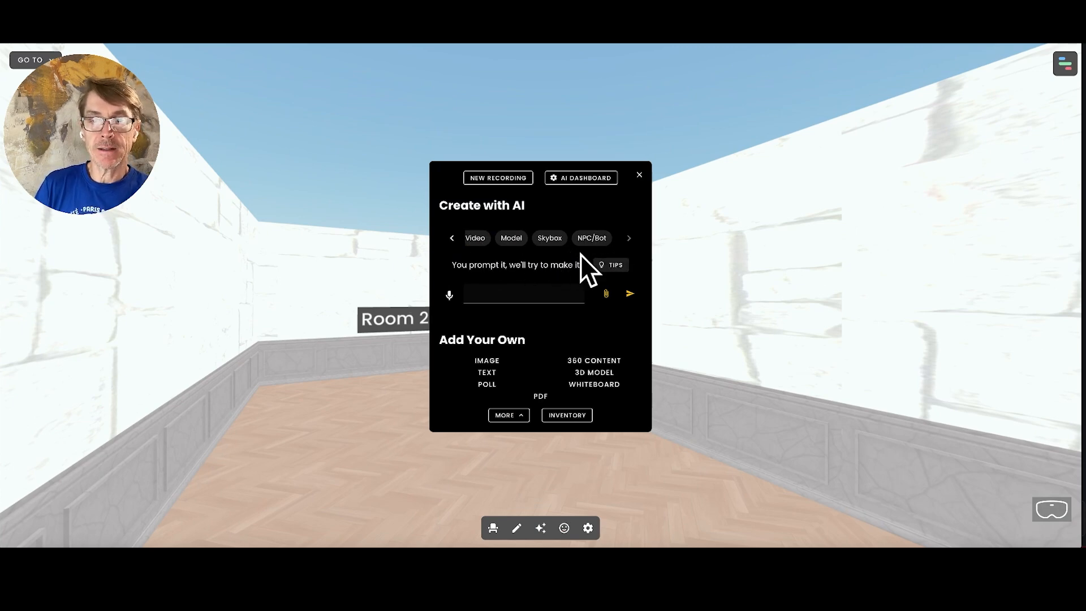
click(594, 374)
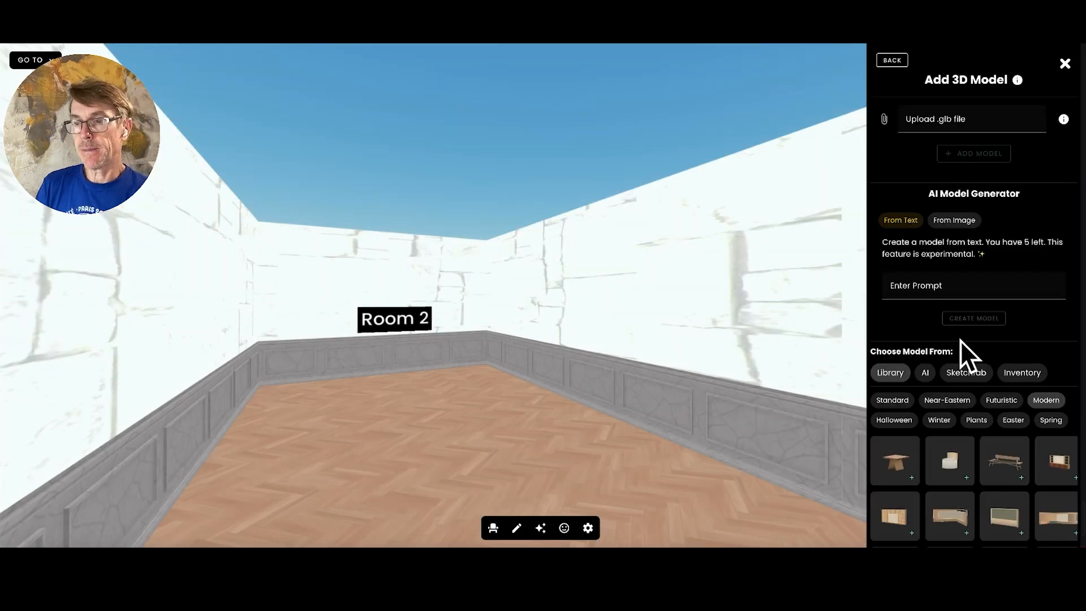
scroll(960, 340, down, 4)
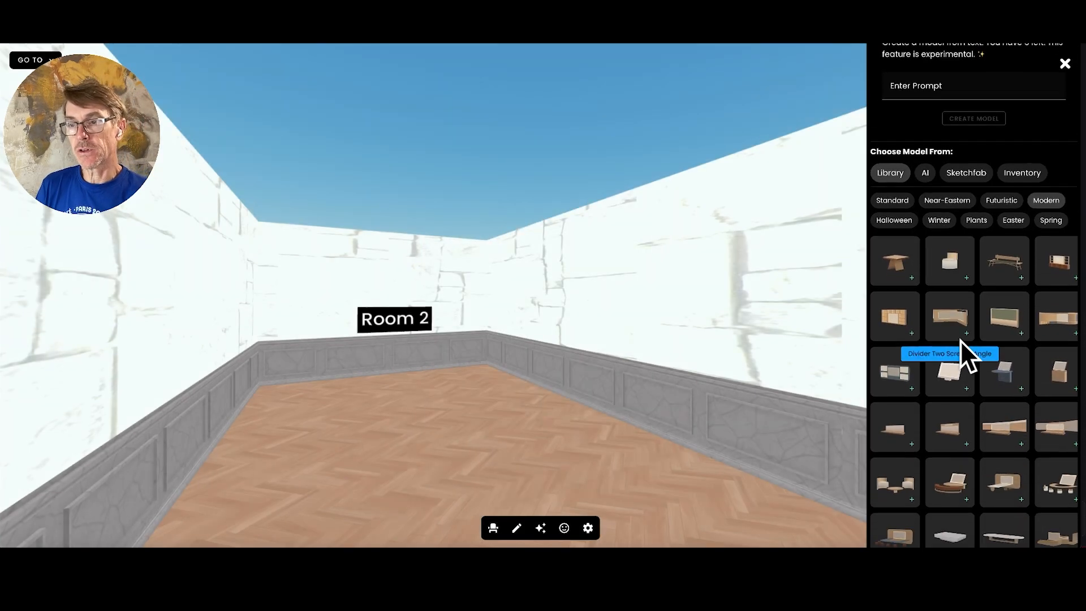
scroll(961, 341, down, 1)
scroll(960, 340, up, 3)
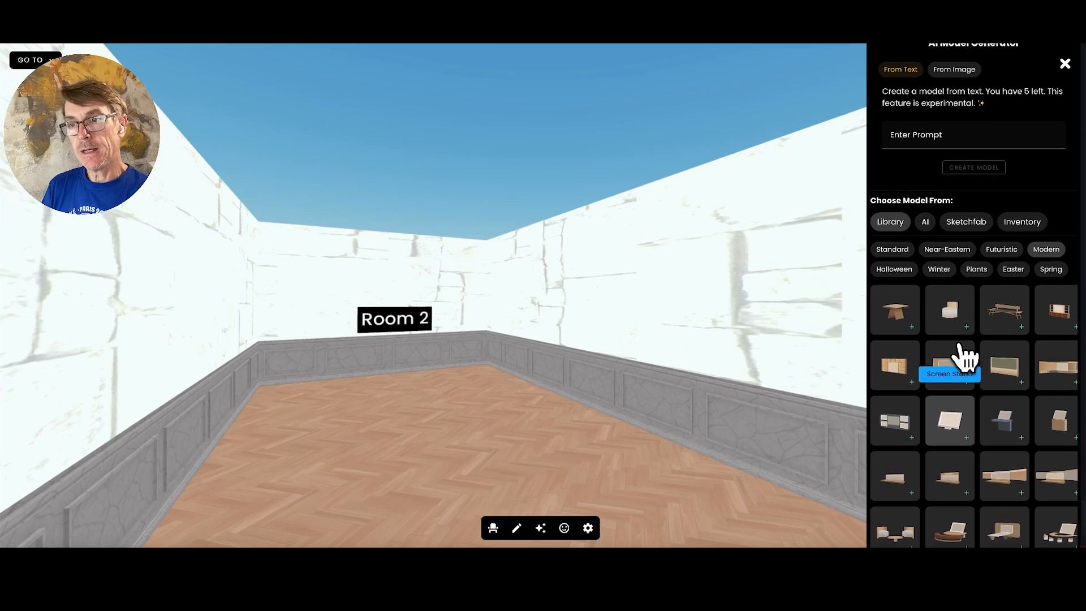
scroll(960, 353, down, 3)
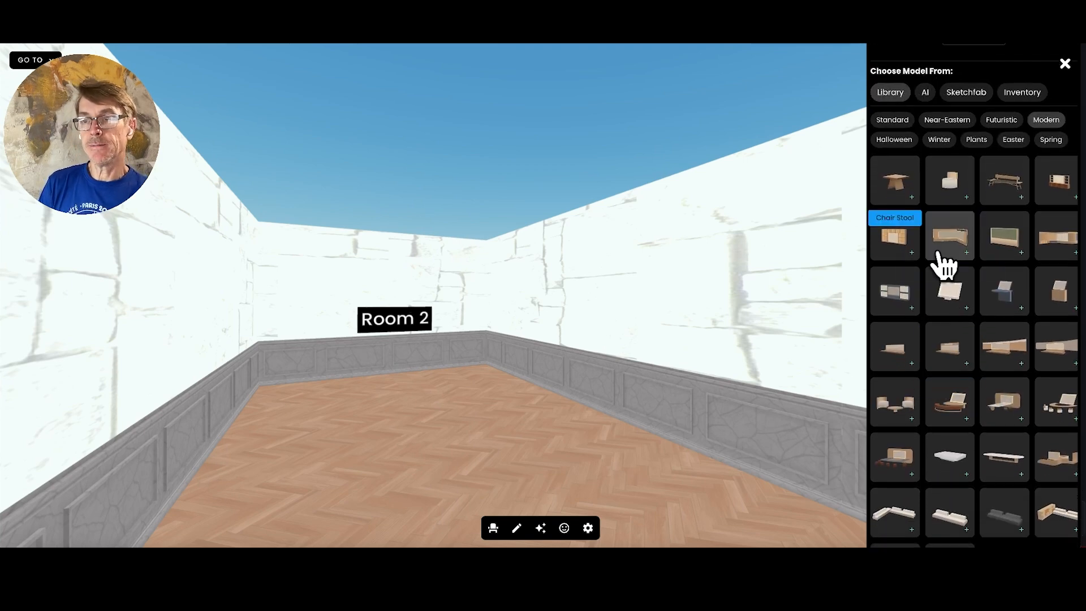
scroll(936, 264, down, 2)
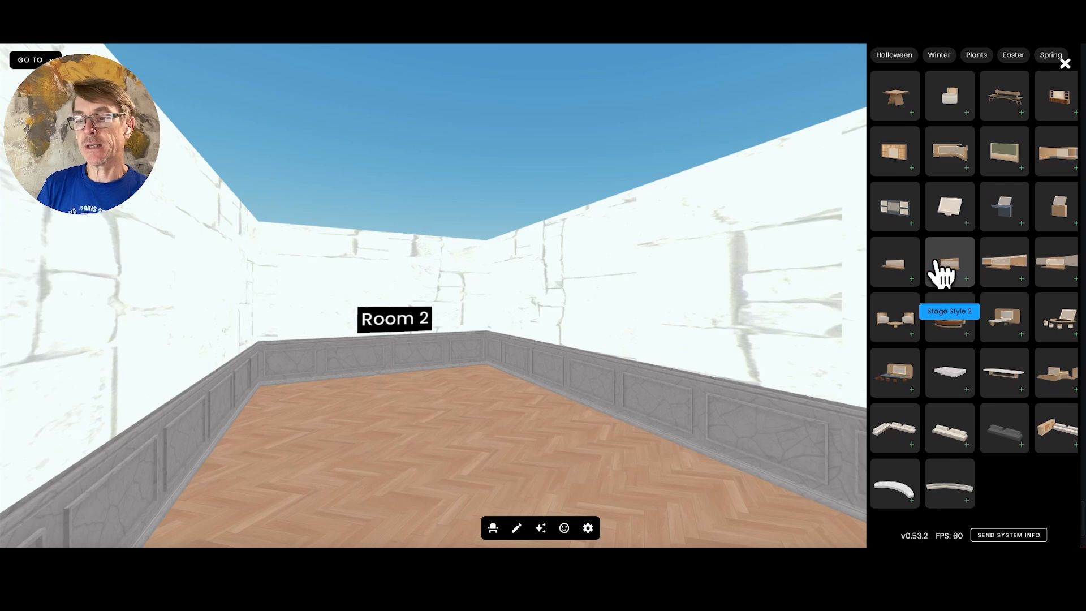
scroll(942, 271, up, 3)
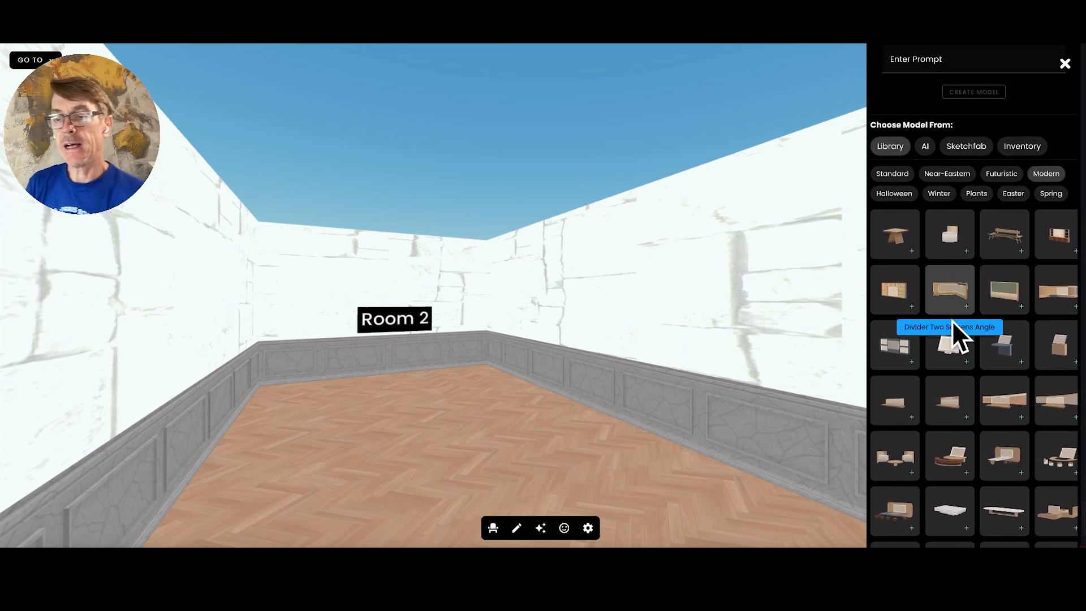
scroll(928, 433, down, 1)
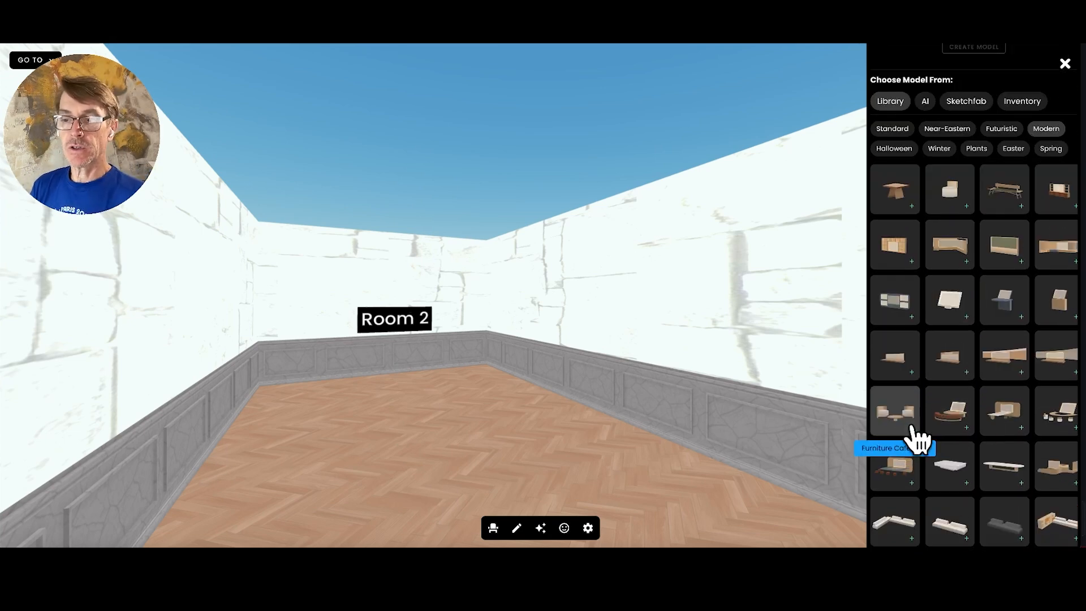
mouse_move(914, 430)
mouse_down()
mouse_move(621, 436)
mouse_move(375, 413)
mouse_up()
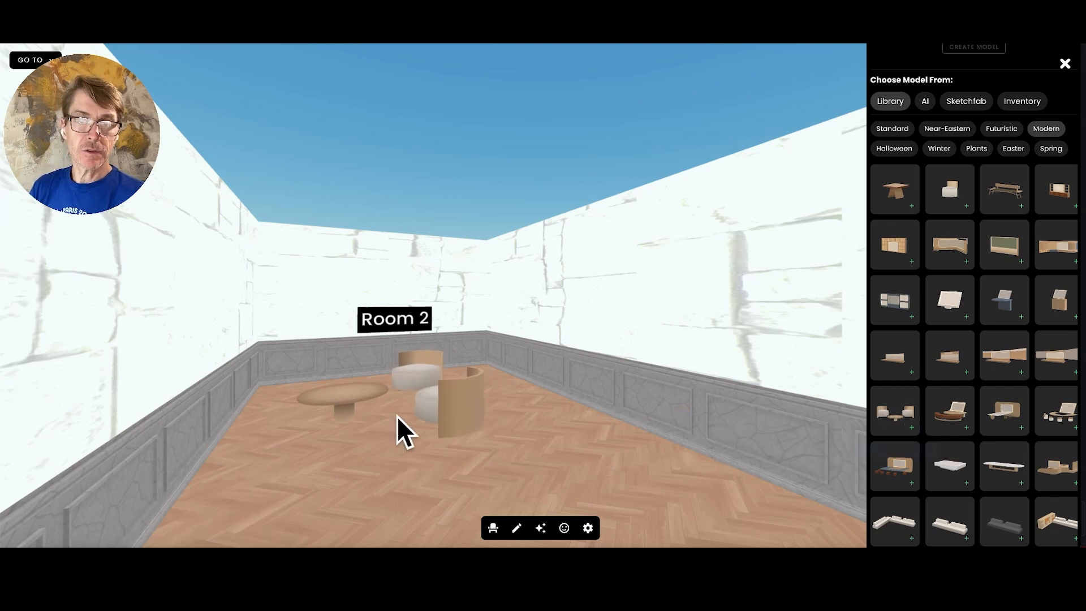
- Move the café furniture set back toward the far wall, to about x -2.93, z -2.95, and rotate it to about 232.5° around y
click(518, 529)
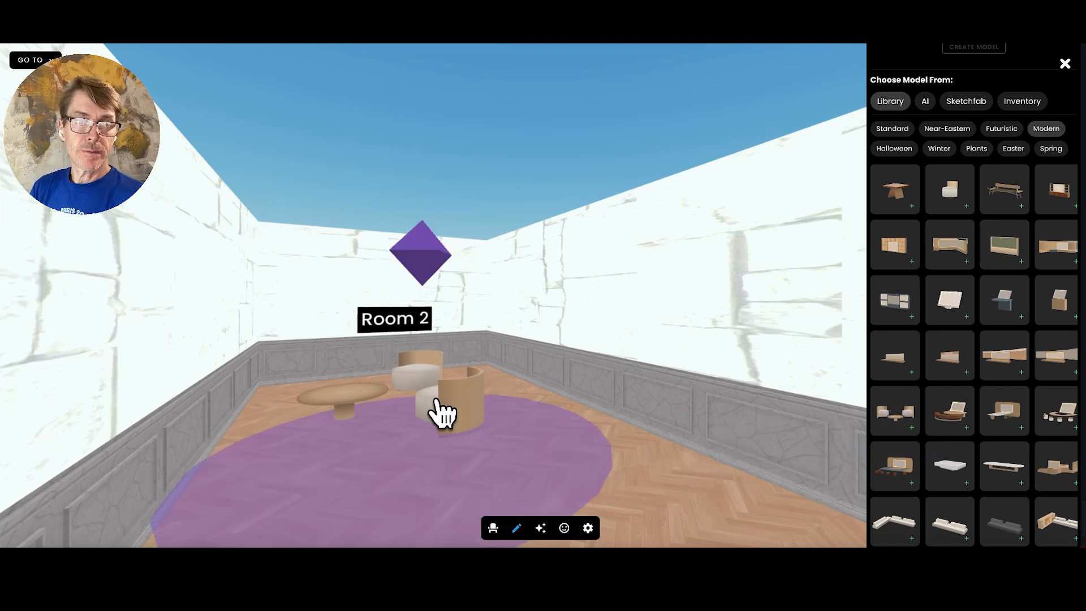
click(442, 413)
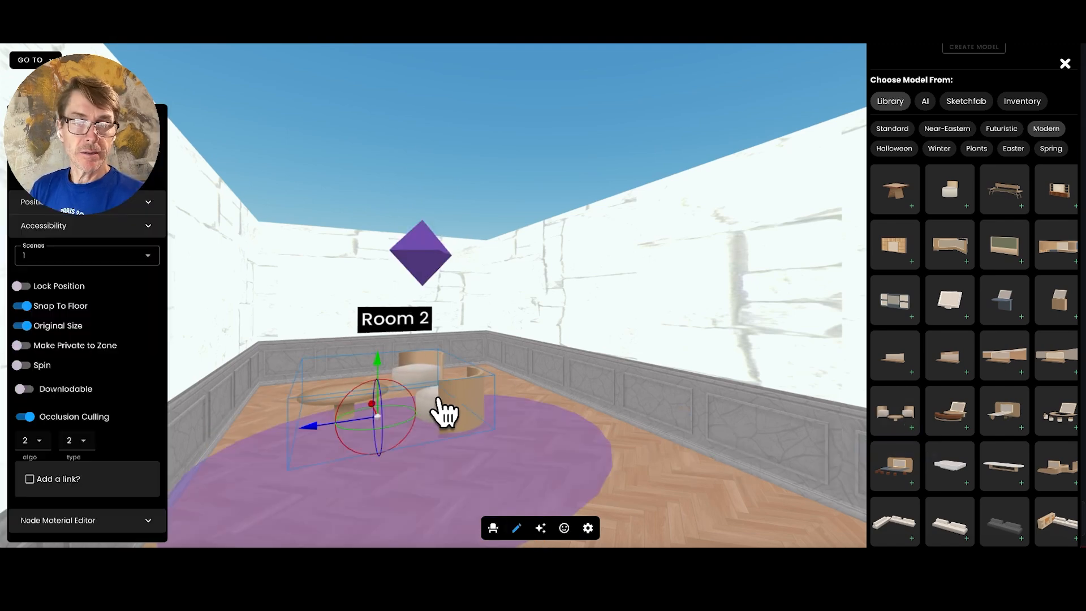
click(419, 257)
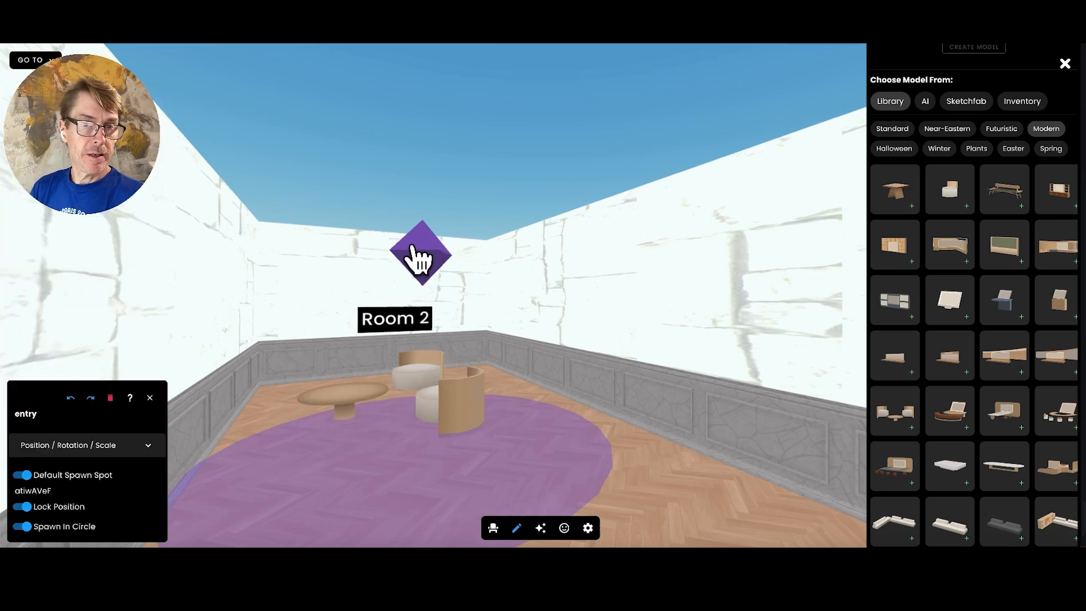
click(453, 412)
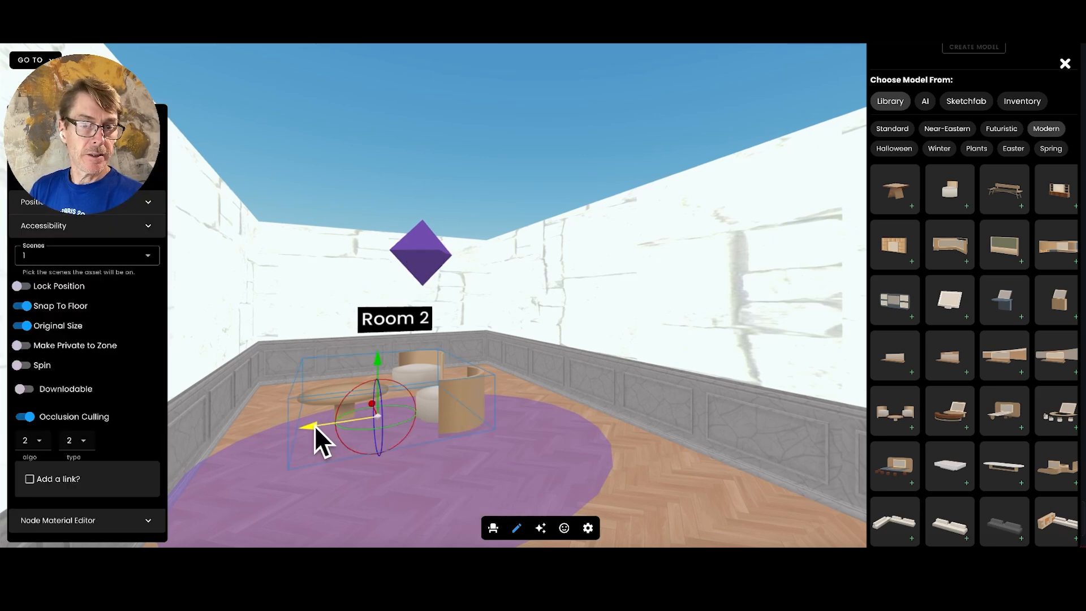
drag(345, 429, 427, 424)
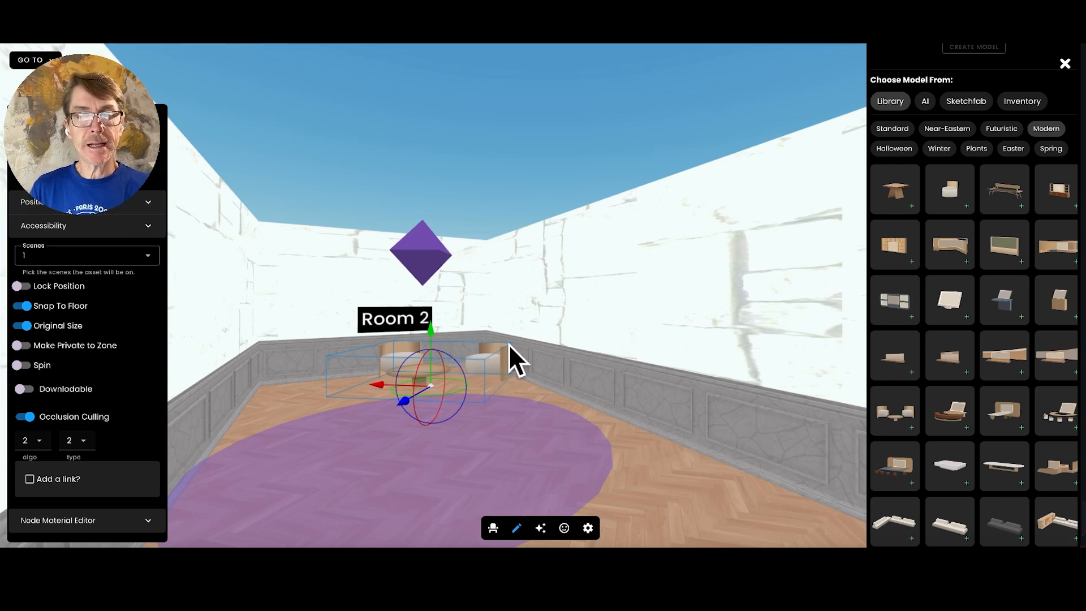
- Examine the furniture set's position and rotation settings
click(147, 200)
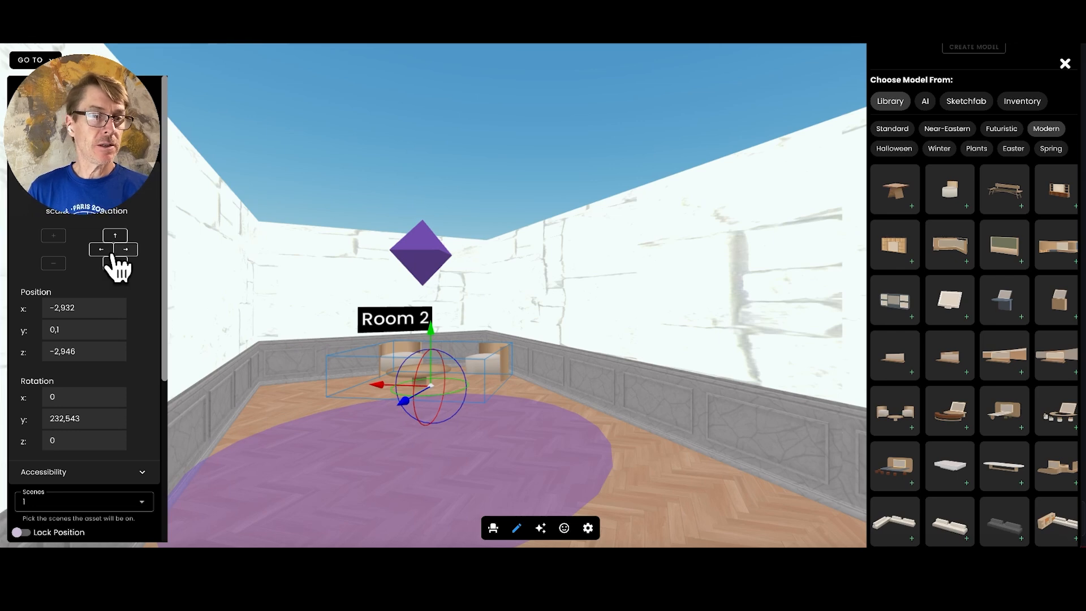
scroll(73, 371, down, 1)
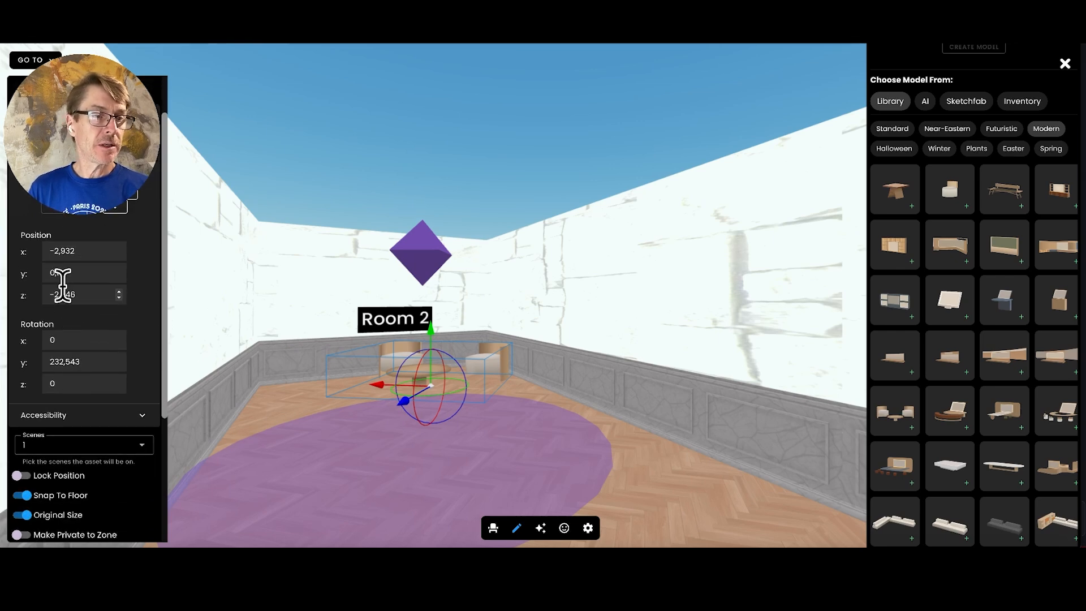
scroll(76, 326, down, 1)
scroll(75, 326, up, 2)
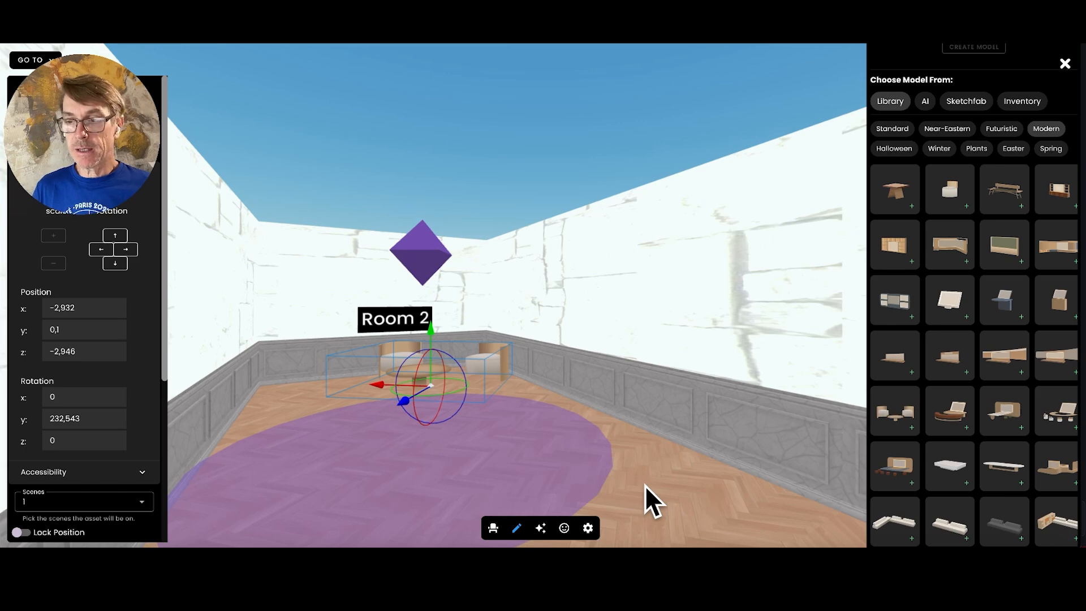
- Browse the Near-Eastern, Futuristic, Winter and Easter categories of the model library
scroll(968, 324, down, 2)
scroll(967, 324, up, 3)
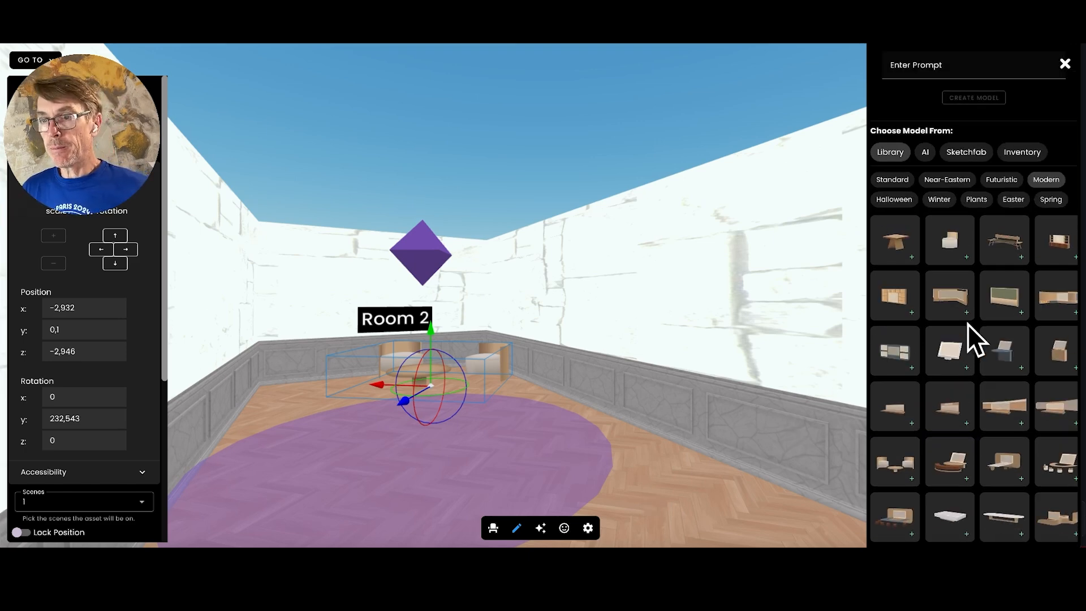
click(958, 181)
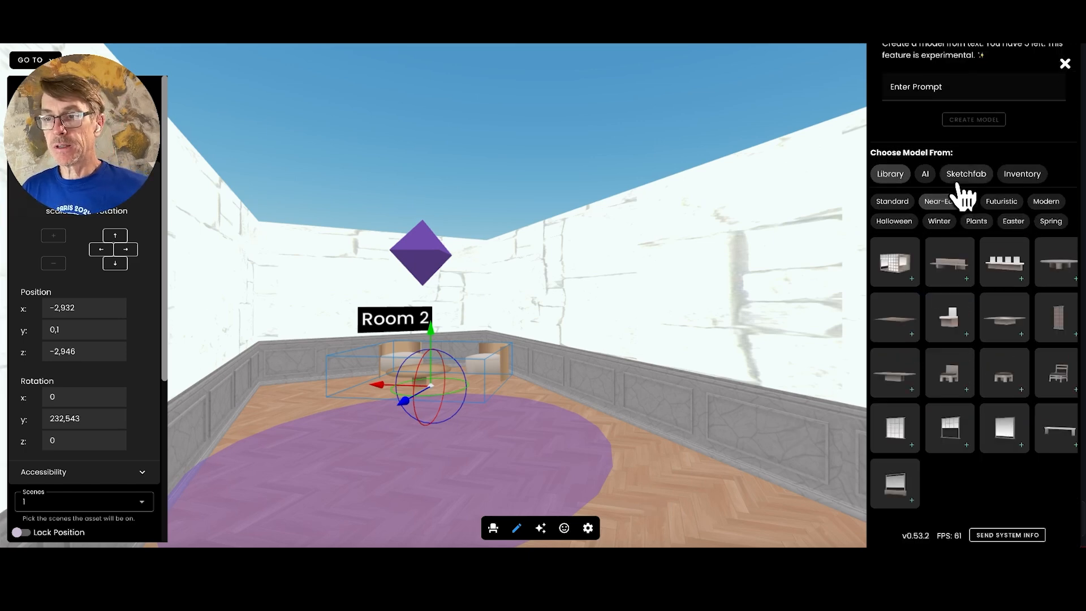
click(1001, 203)
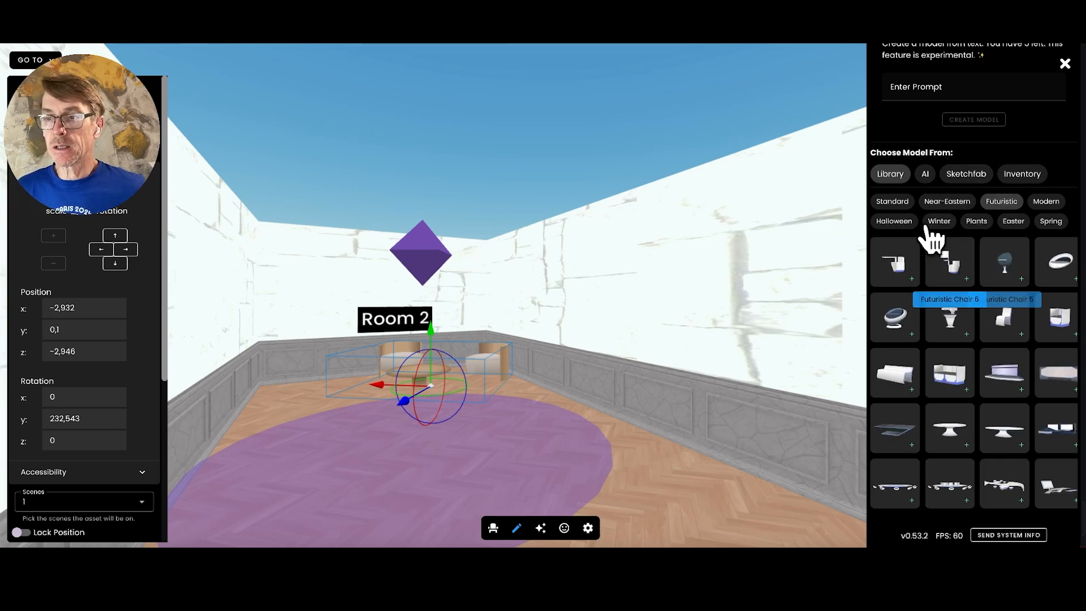
click(937, 222)
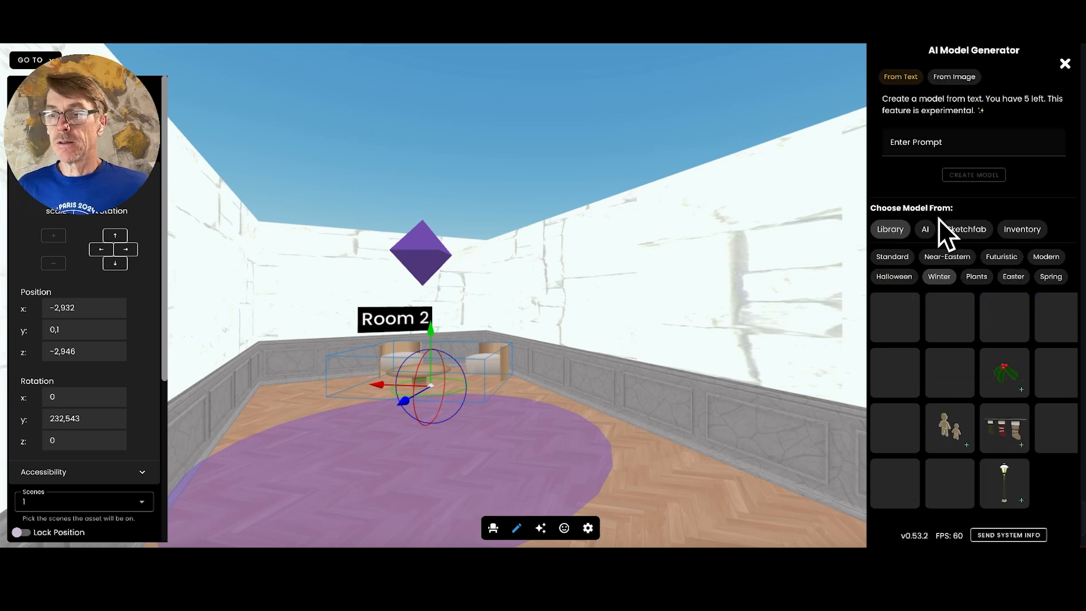
click(1014, 277)
scroll(899, 357, up, 1)
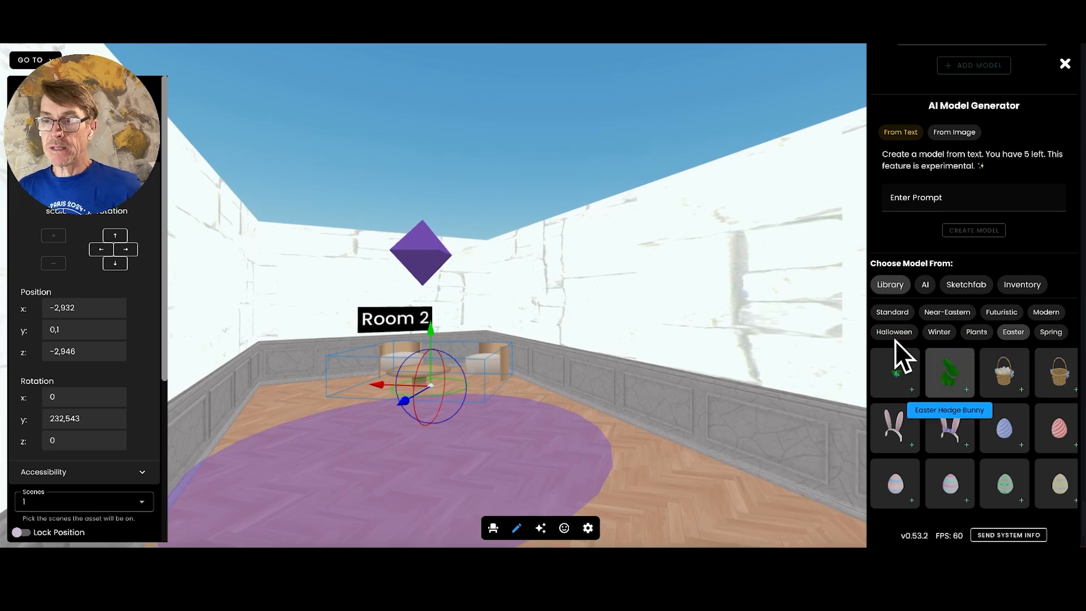
- Add the Jack O Lantern 4 model from the Halloween category to the entry room's floor
click(895, 334)
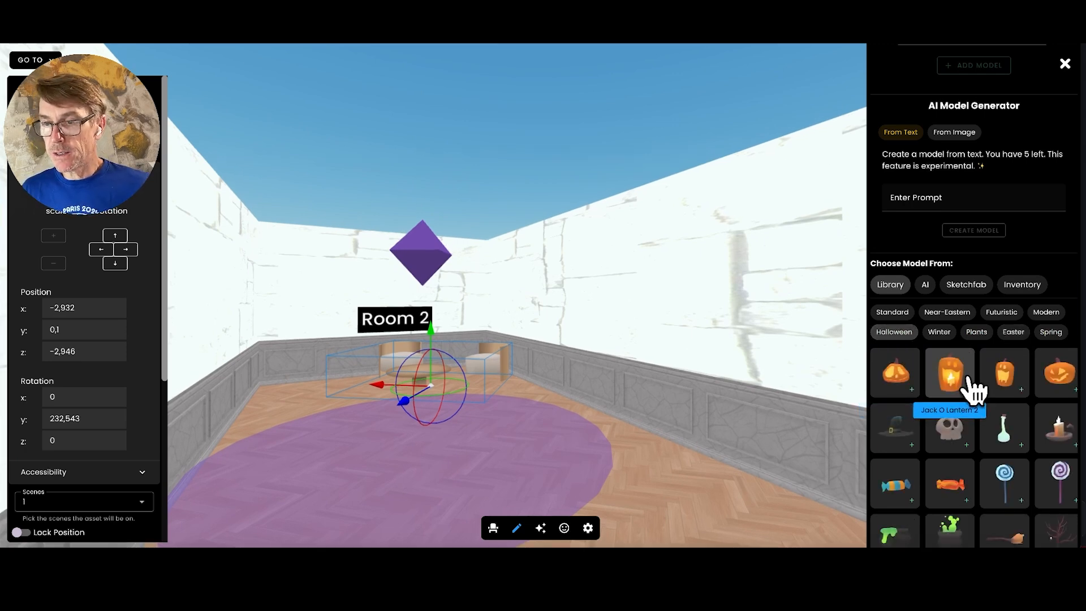
scroll(970, 388, down, 1)
drag(1058, 351, 497, 376)
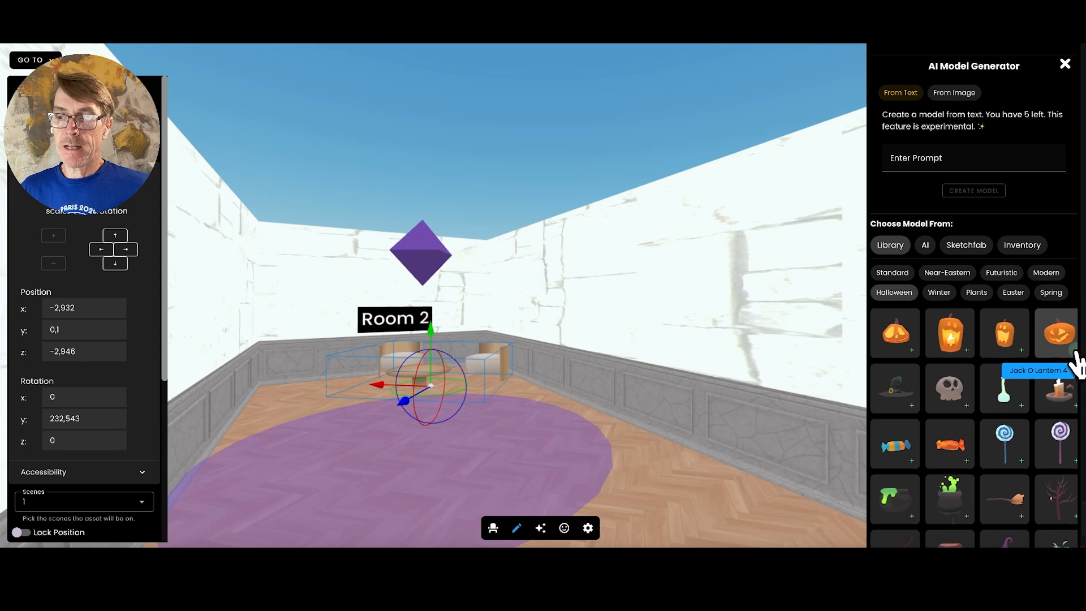
- Place the pumpkin at the café table, about x -2.71, z -2.62, rotated to about 147.6° around y and scaled to 0.855
click(572, 474)
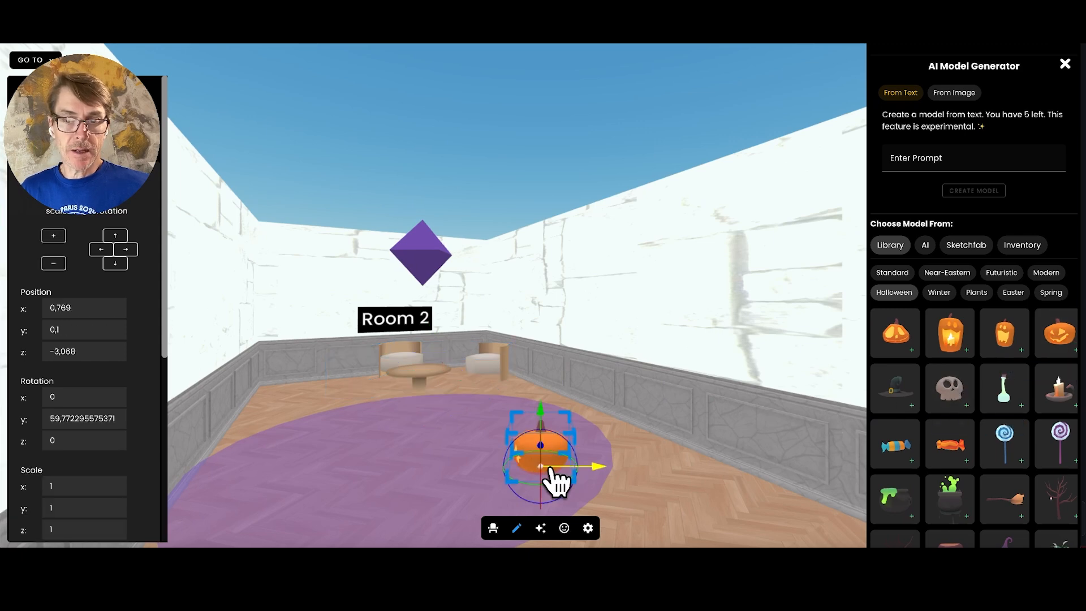
drag(545, 483, 388, 371)
click(560, 443)
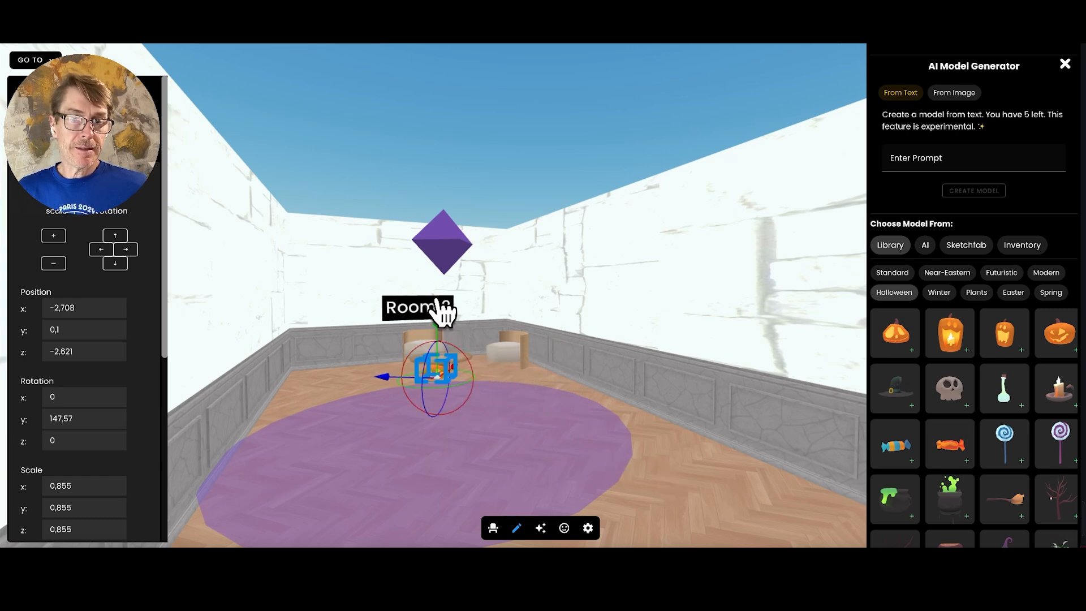
- Turn off Snap To Floor for the pumpkin and raise it onto the café tabletop
scroll(107, 410, down, 3)
scroll(108, 410, down, 3)
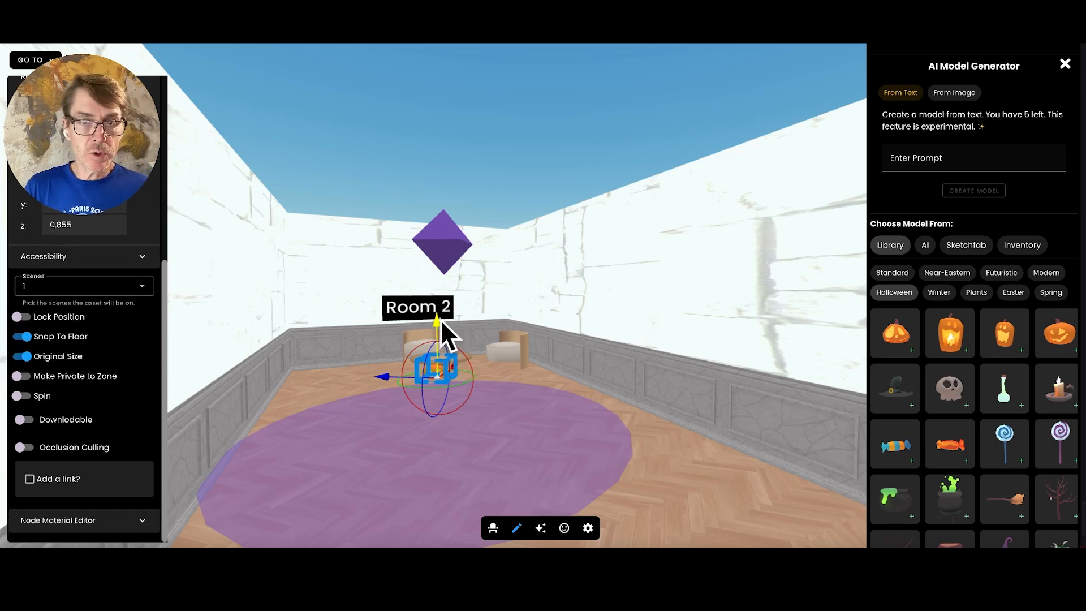
drag(439, 321, 437, 284)
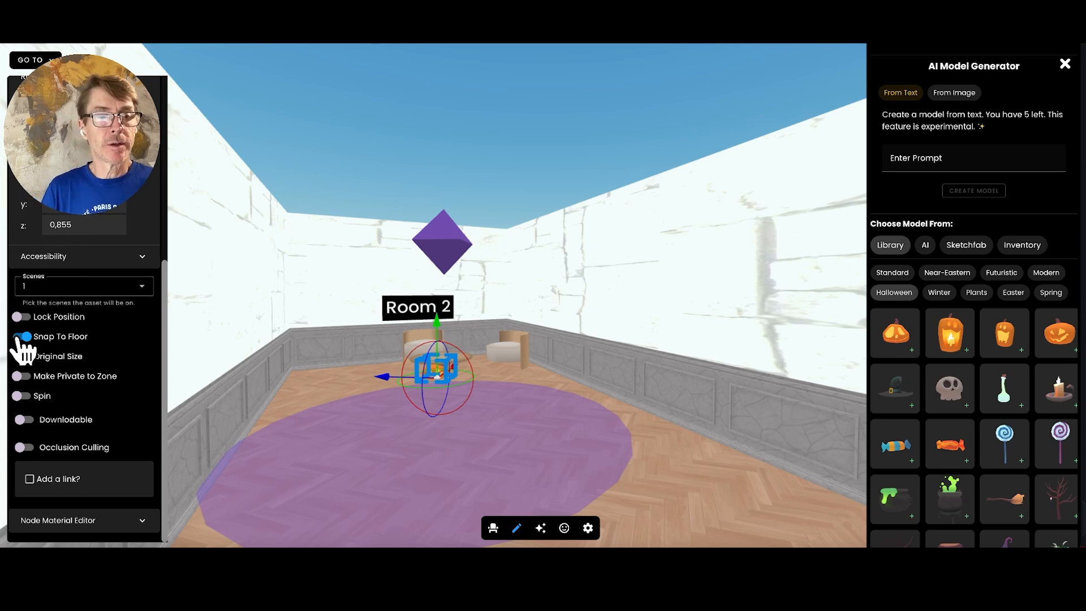
drag(438, 326, 437, 311)
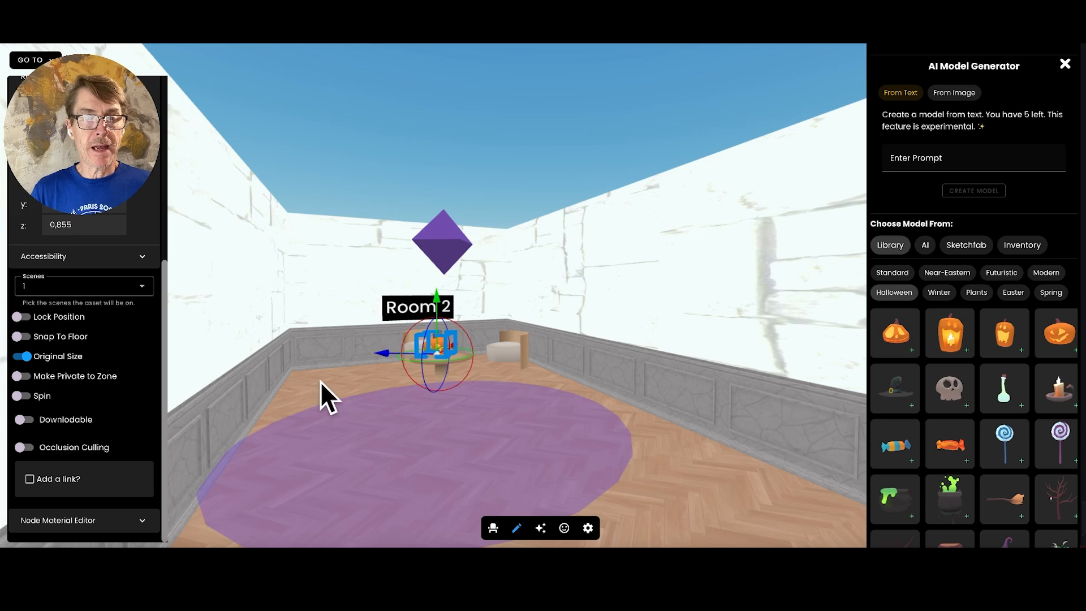
mouse_move(321, 381)
mouse_down()
mouse_move(351, 385)
mouse_move(337, 382)
mouse_up()
key(Up)
key(Down)
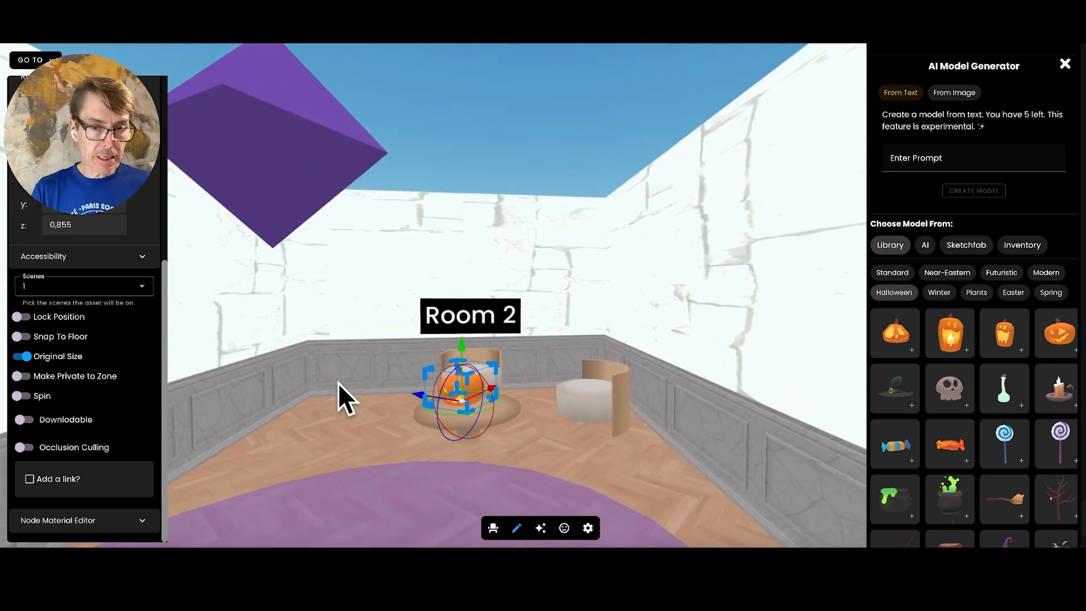
key(Left)
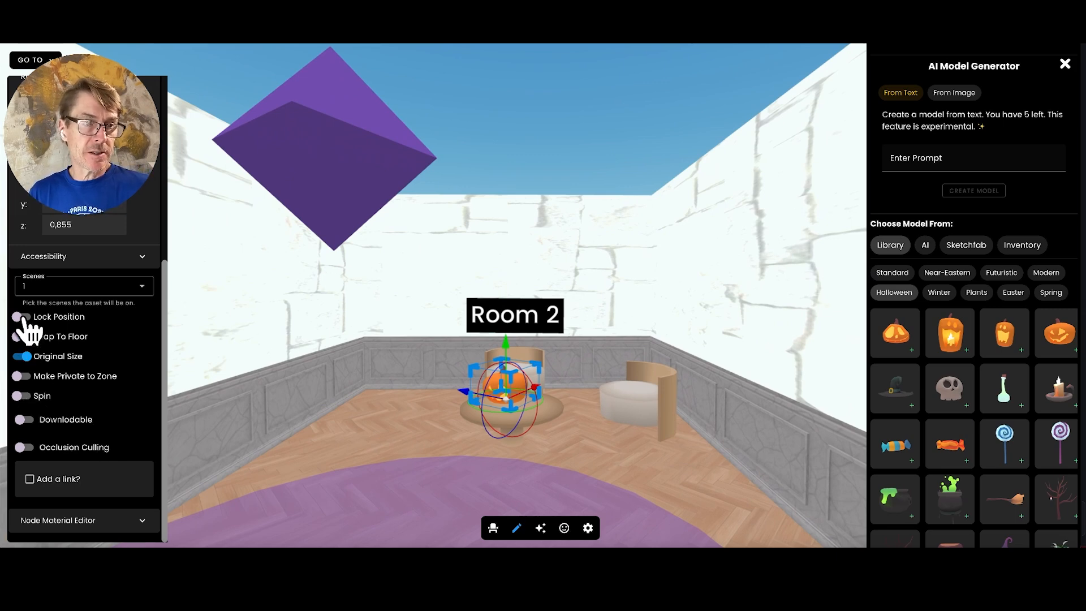
- Make the pumpkin spin around the y axis at speed 5
click(22, 396)
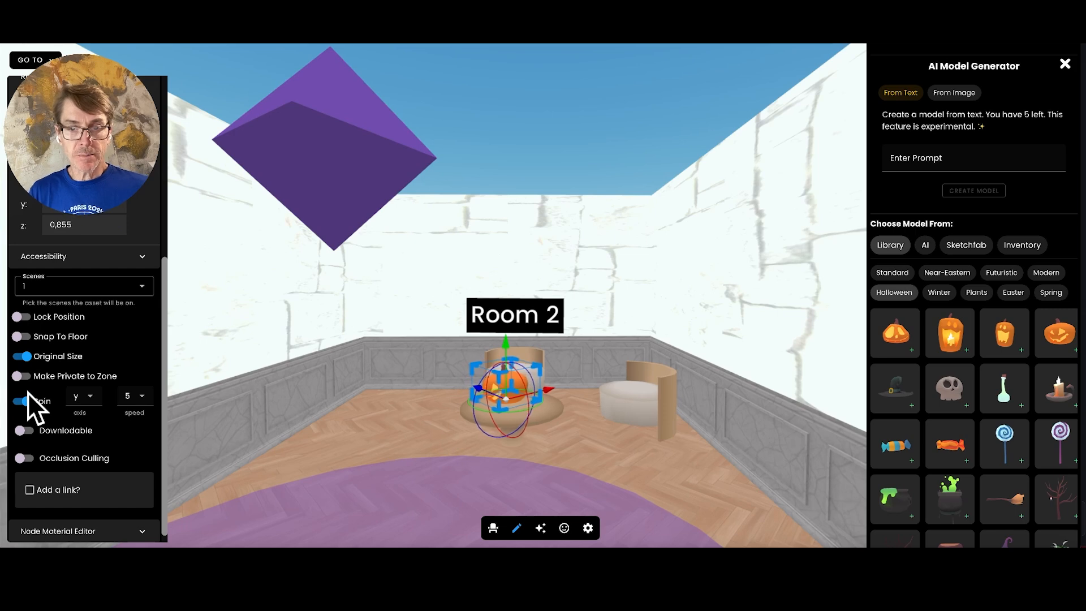
click(83, 398)
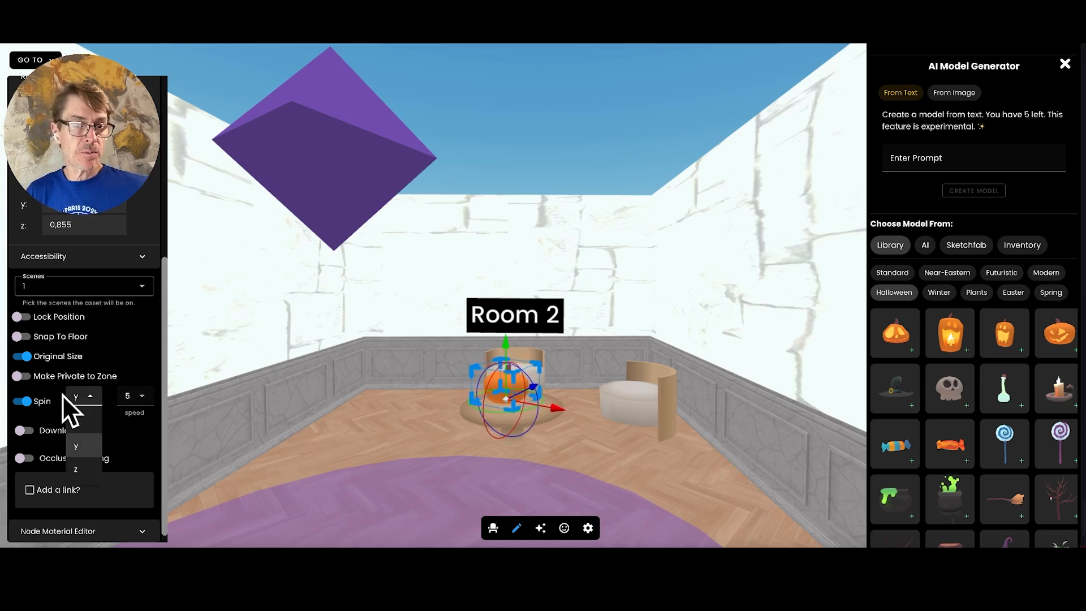
click(71, 445)
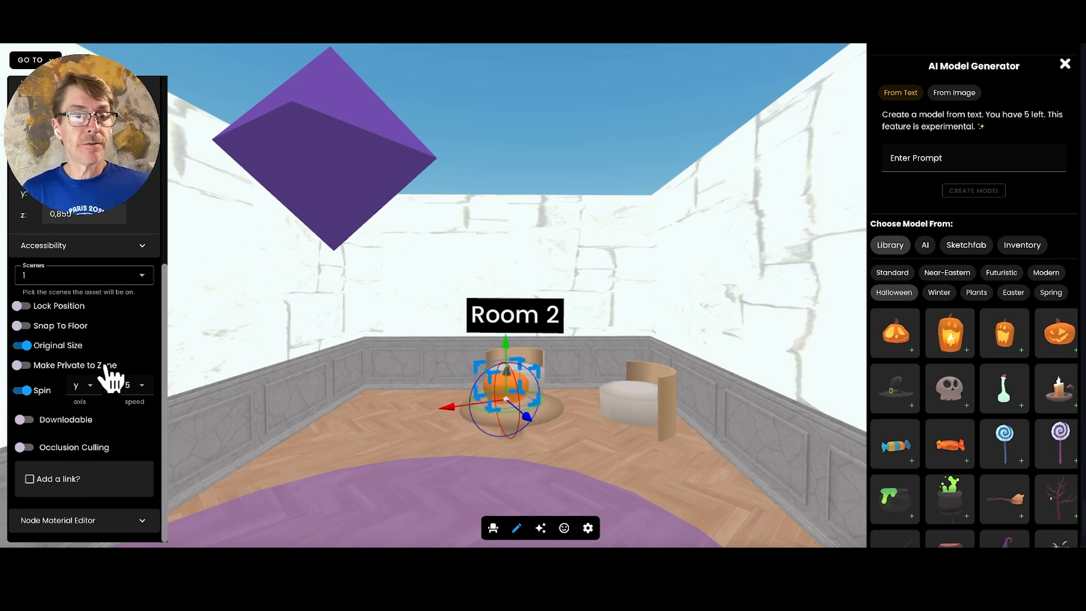
scroll(114, 349, up, 1)
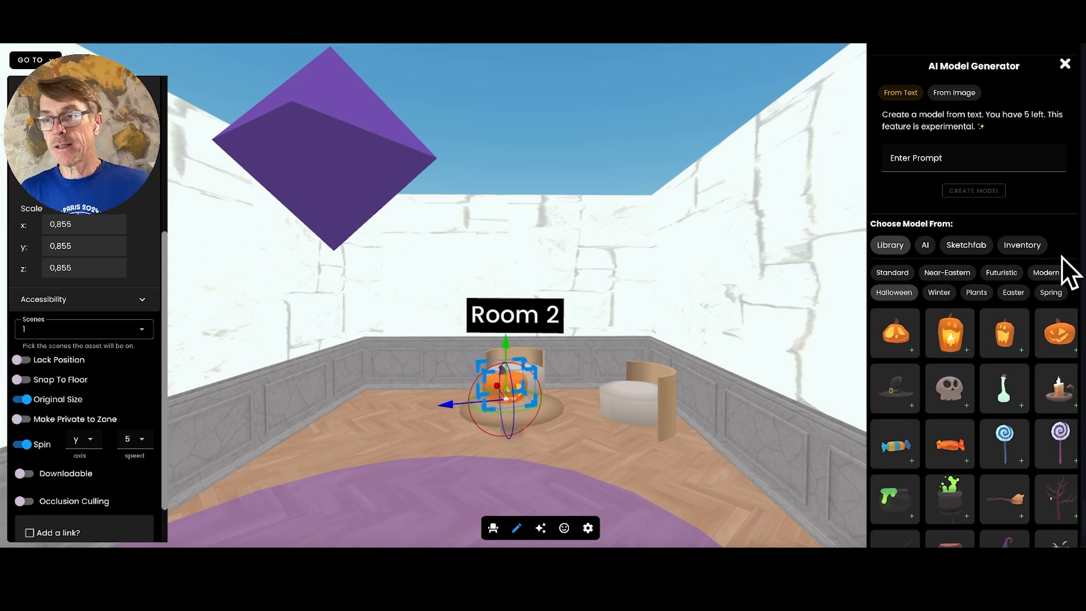
- Browse the models generated by other users in the AI collection, down to the elephant
scroll(1061, 257, up, 3)
click(925, 311)
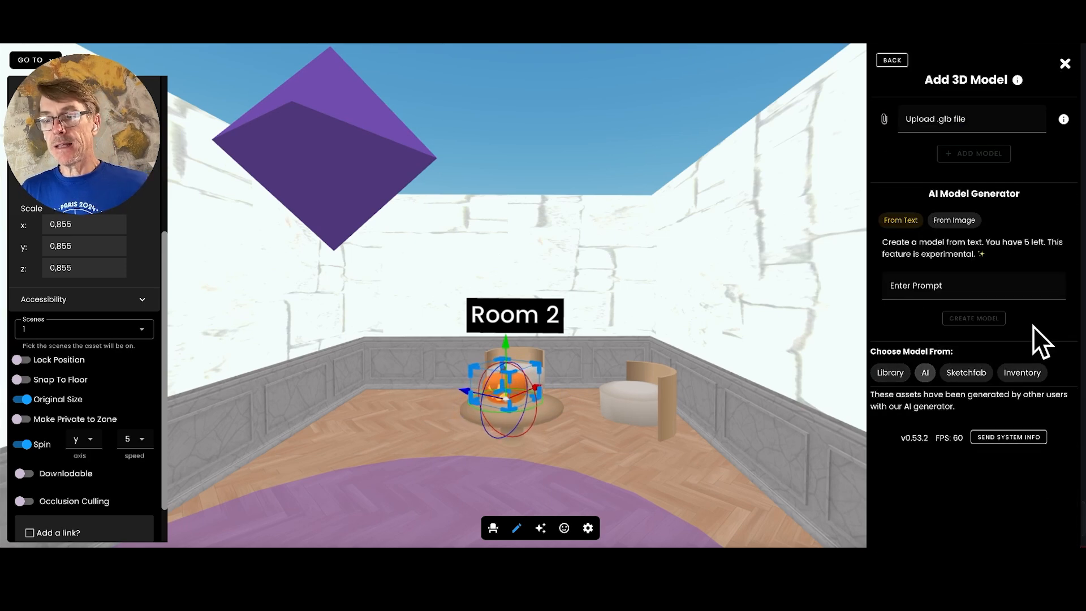
scroll(1047, 337, down, 2)
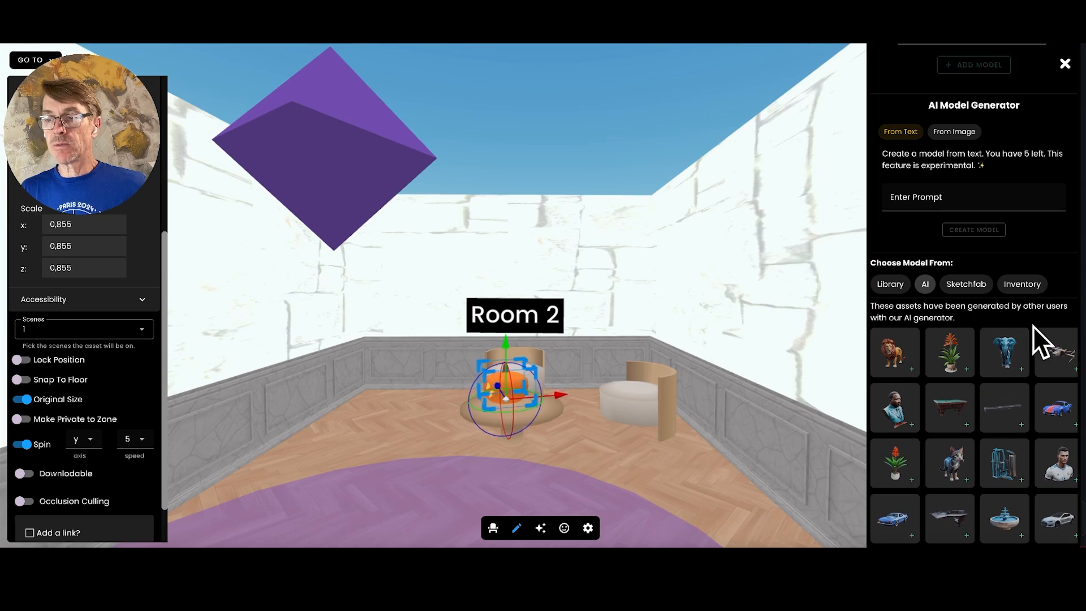
scroll(1032, 328, down, 4)
scroll(1032, 328, down, 1)
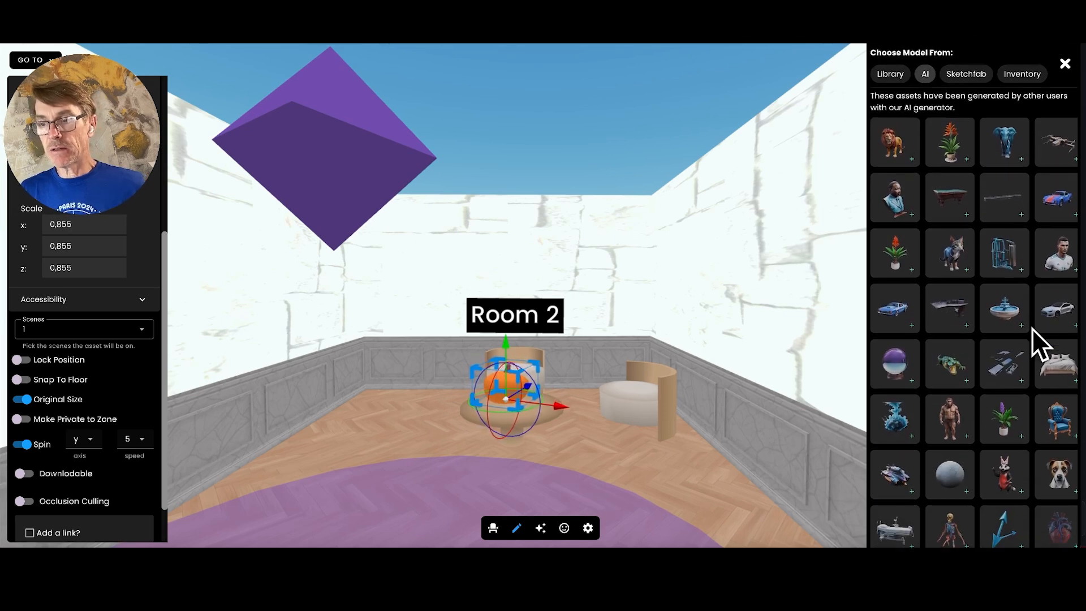
scroll(1032, 328, down, 4)
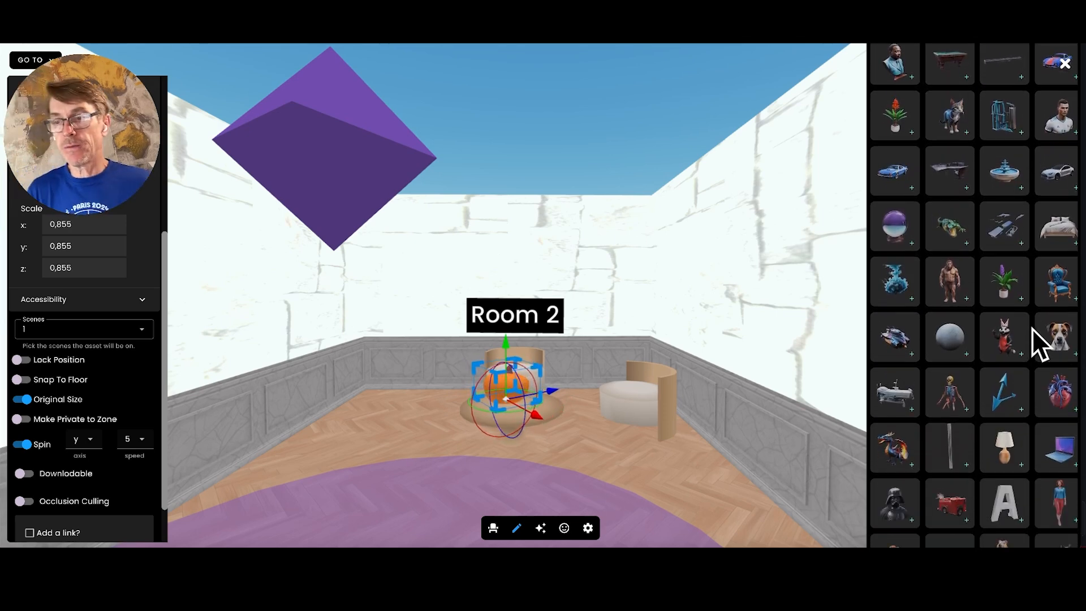
scroll(1032, 328, down, 2)
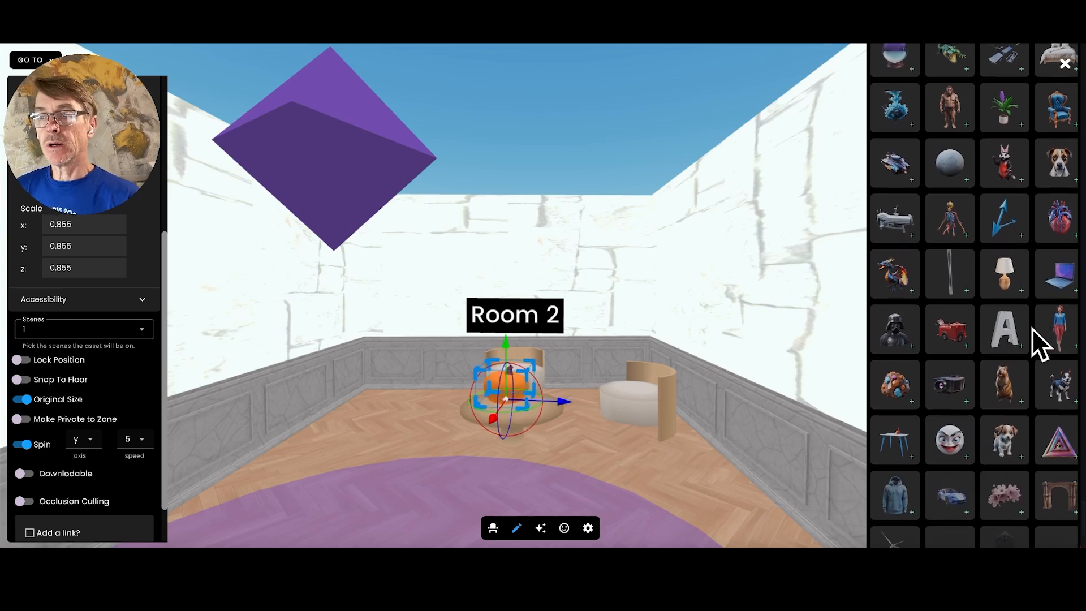
scroll(1032, 328, down, 2)
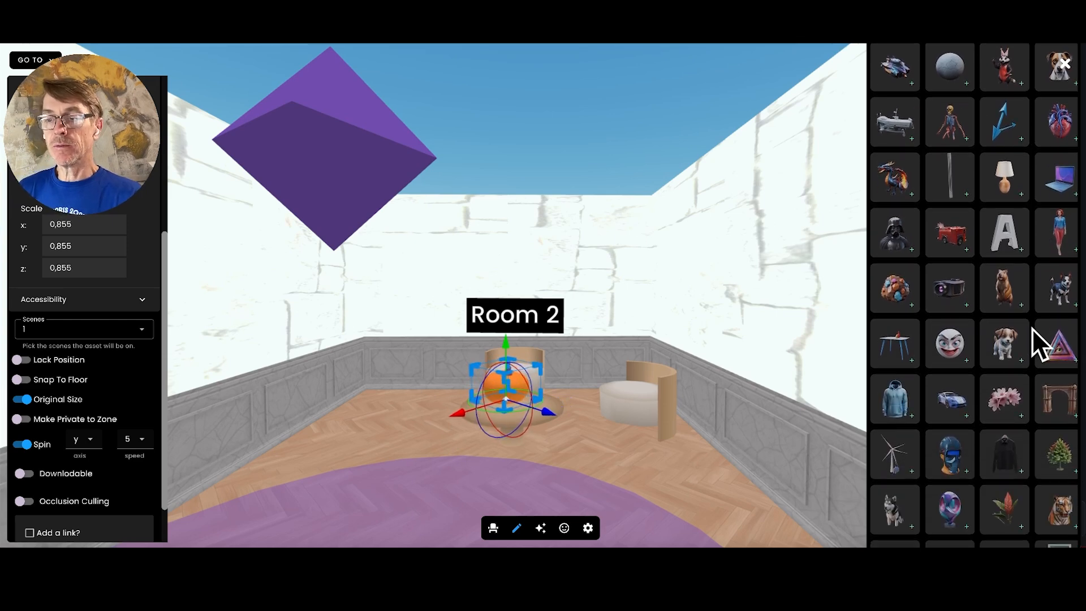
scroll(1032, 329, down, 2)
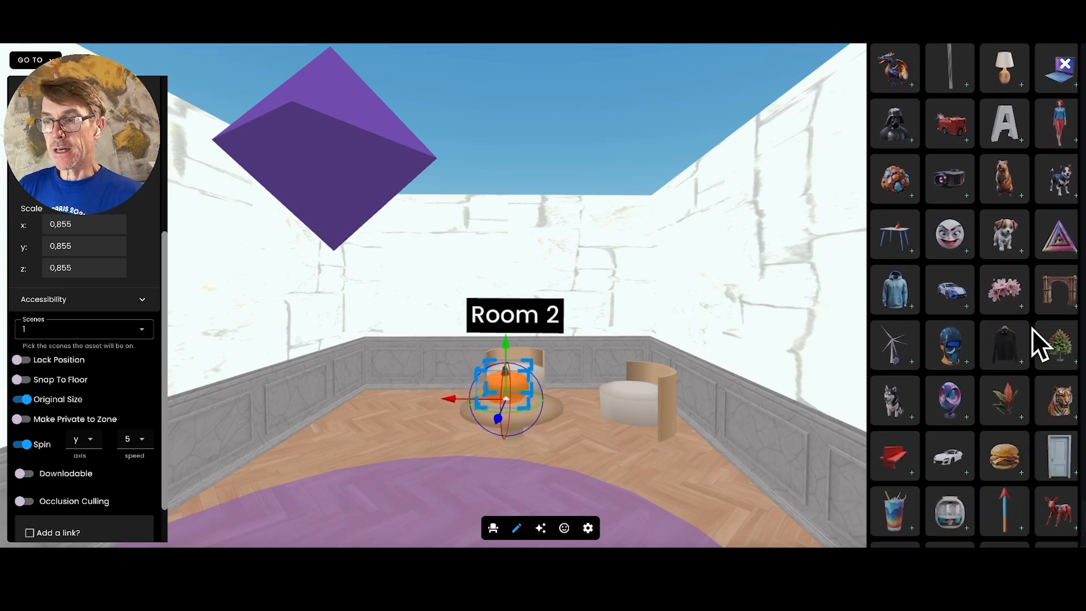
scroll(1032, 328, down, 2)
scroll(1032, 328, down, 2)
scroll(1032, 328, down, 2)
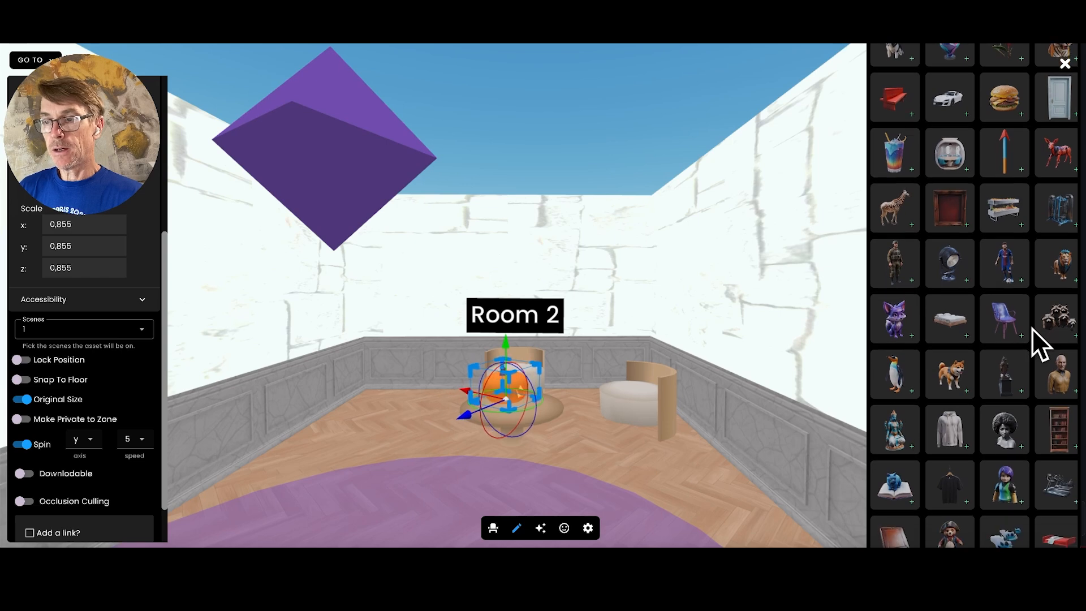
scroll(1032, 328, down, 2)
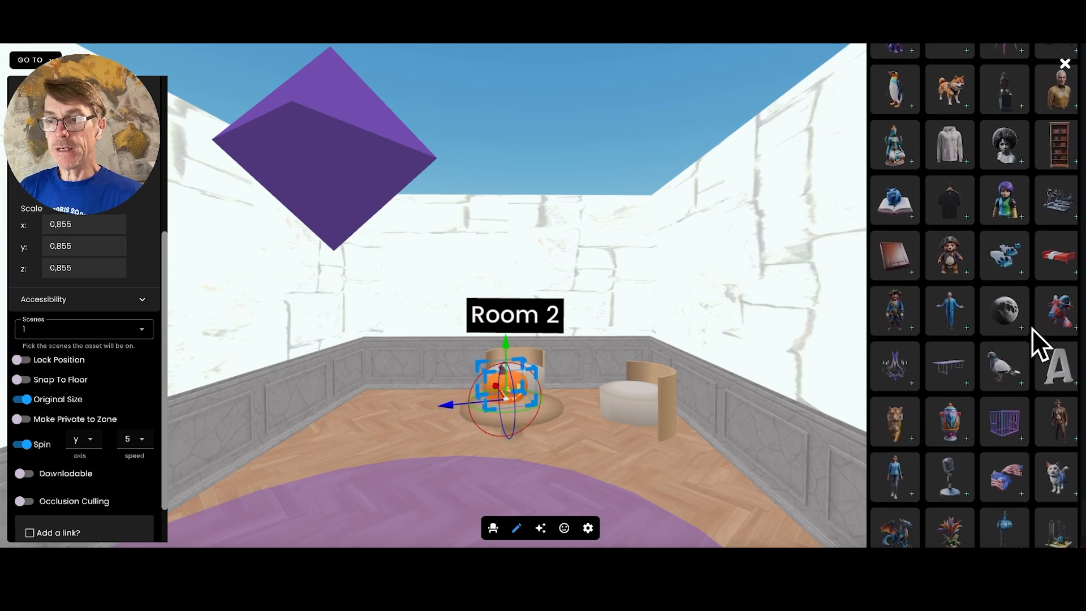
scroll(1032, 328, down, 2)
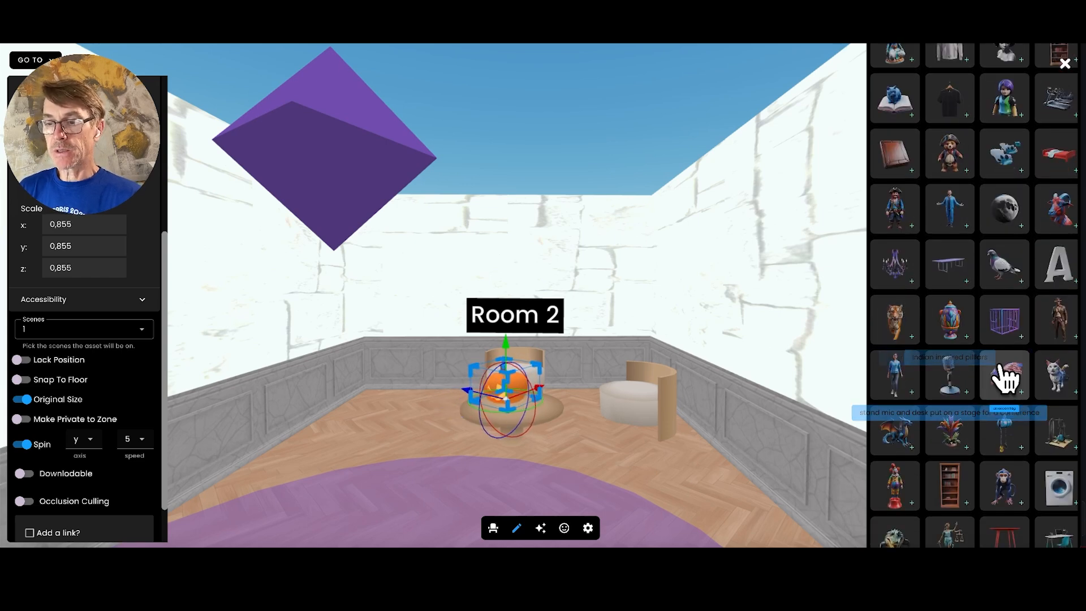
scroll(1006, 375, down, 2)
scroll(1024, 391, down, 3)
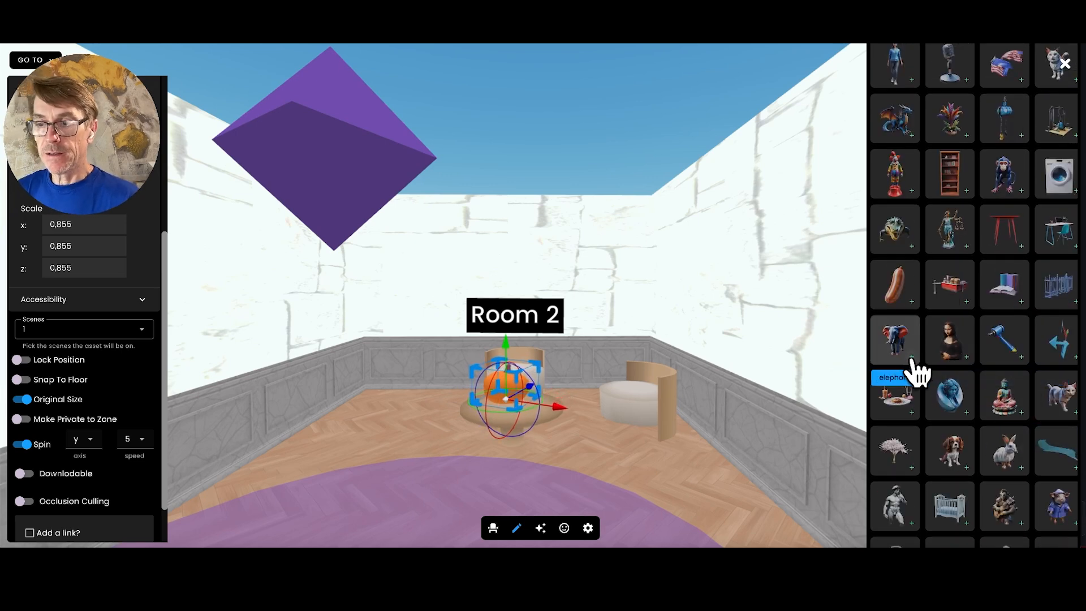
- Add the AI-generated elephant model near the café table, turned to face the viewer and scaled to about 0.745
drag(920, 370, 542, 421)
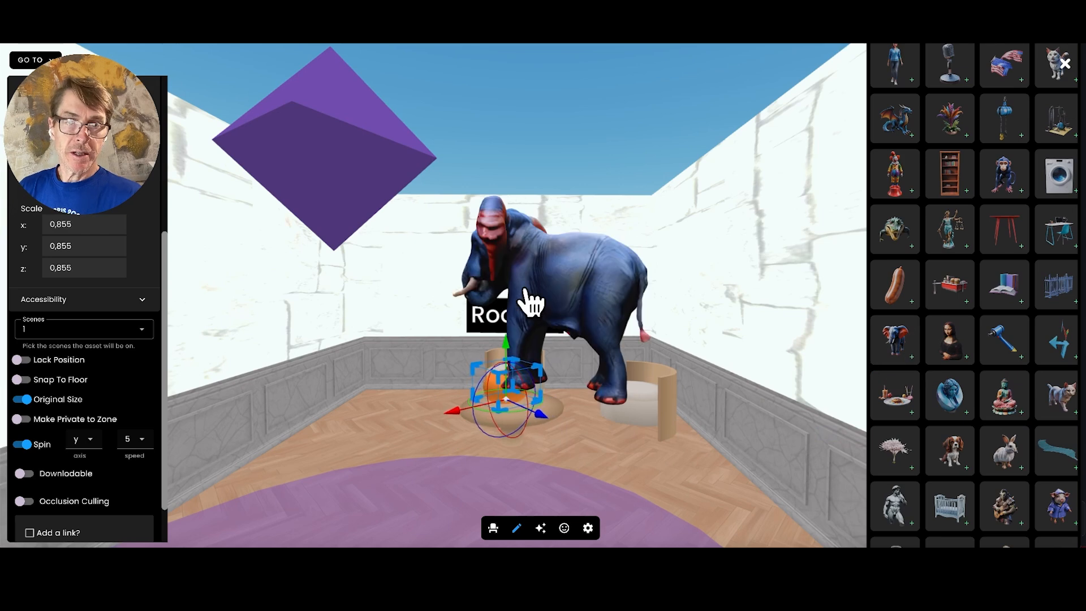
click(536, 326)
drag(515, 308, 601, 307)
drag(653, 184, 586, 256)
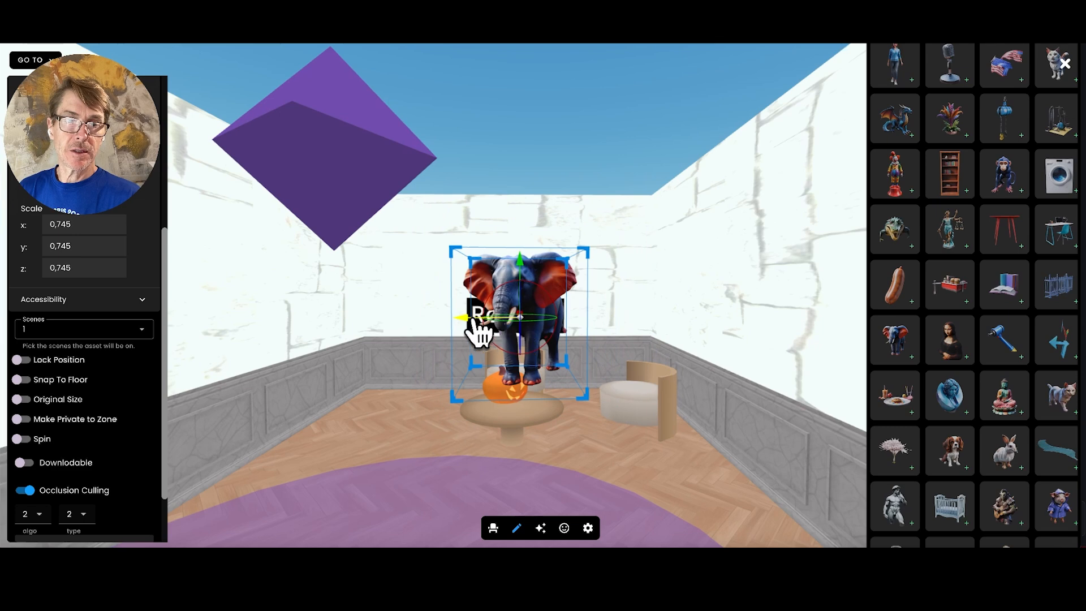
- Move the elephant to the open area beside the pumpkin's table and lower it to the floor
drag(474, 323, 347, 359)
drag(405, 335, 454, 328)
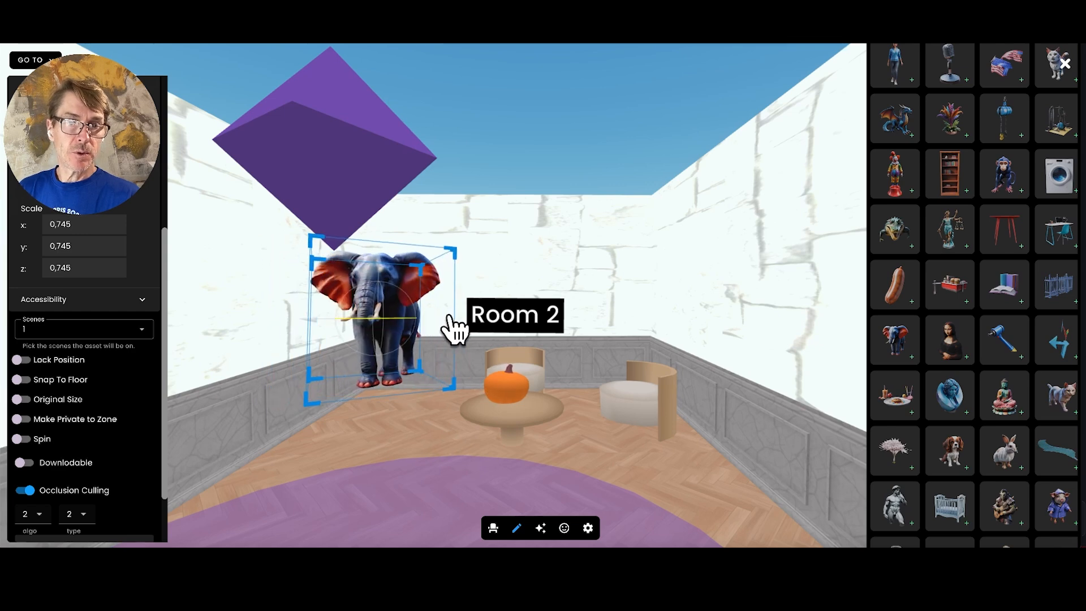
drag(385, 277, 376, 361)
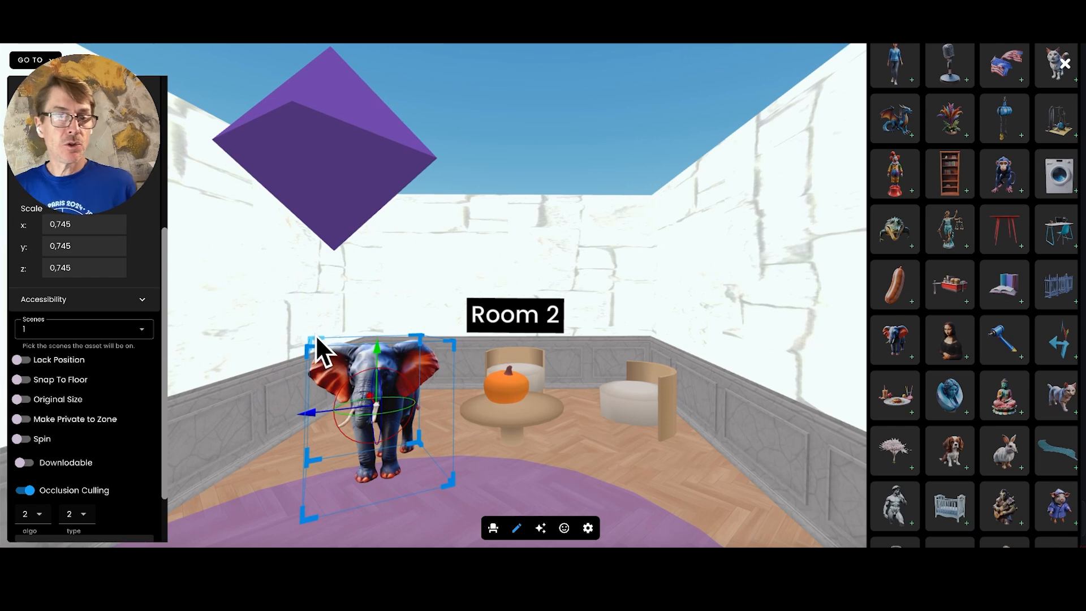
- Enlarge the elephant to a scale of about 1.242 and turn it slightly around its vertical axis
drag(317, 335, 272, 274)
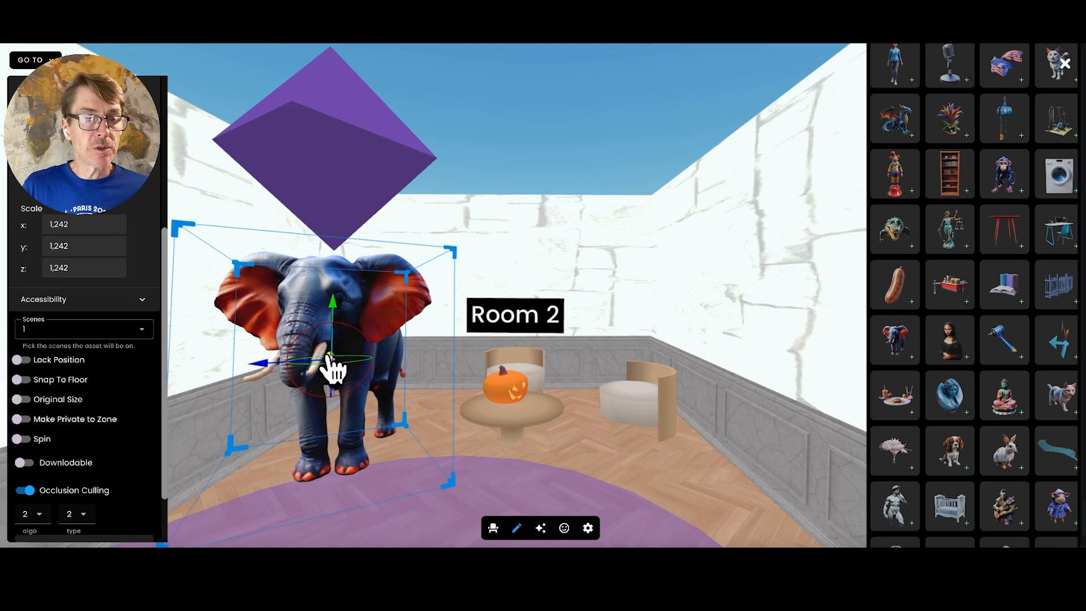
drag(334, 370, 375, 365)
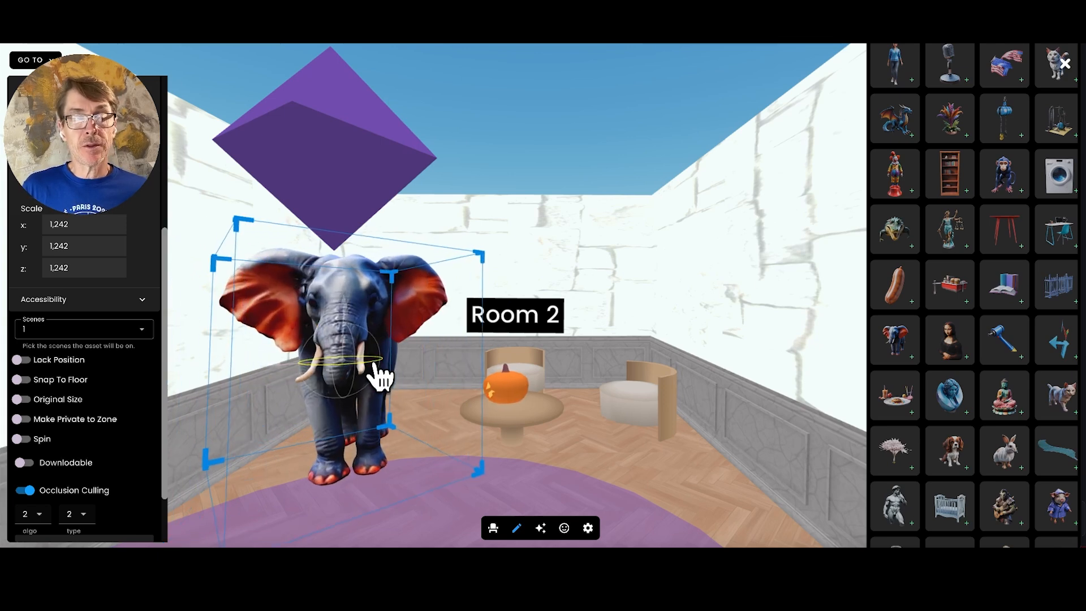
scroll(541, 433, down, 5)
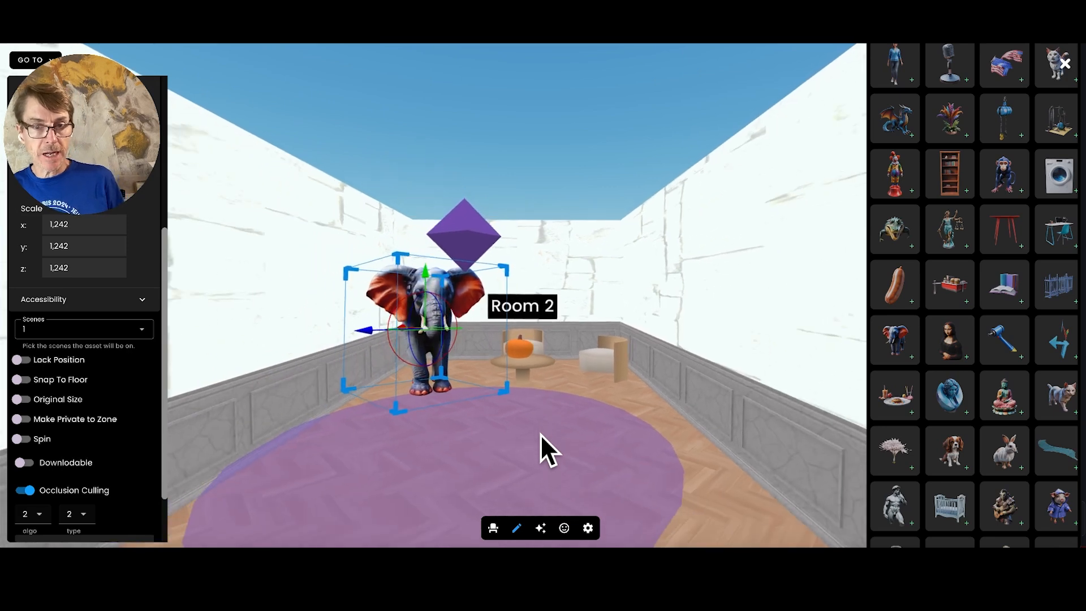